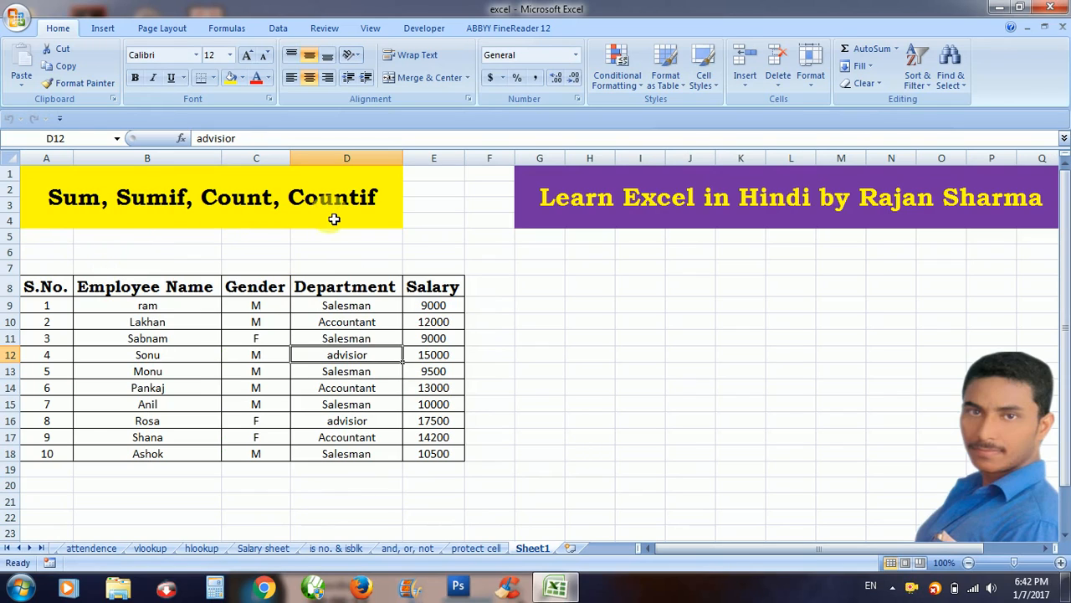
# Review the Department and Salary columns and select the salaries to preview their total.
pyautogui.click(373, 388)
pyautogui.click(447, 374)
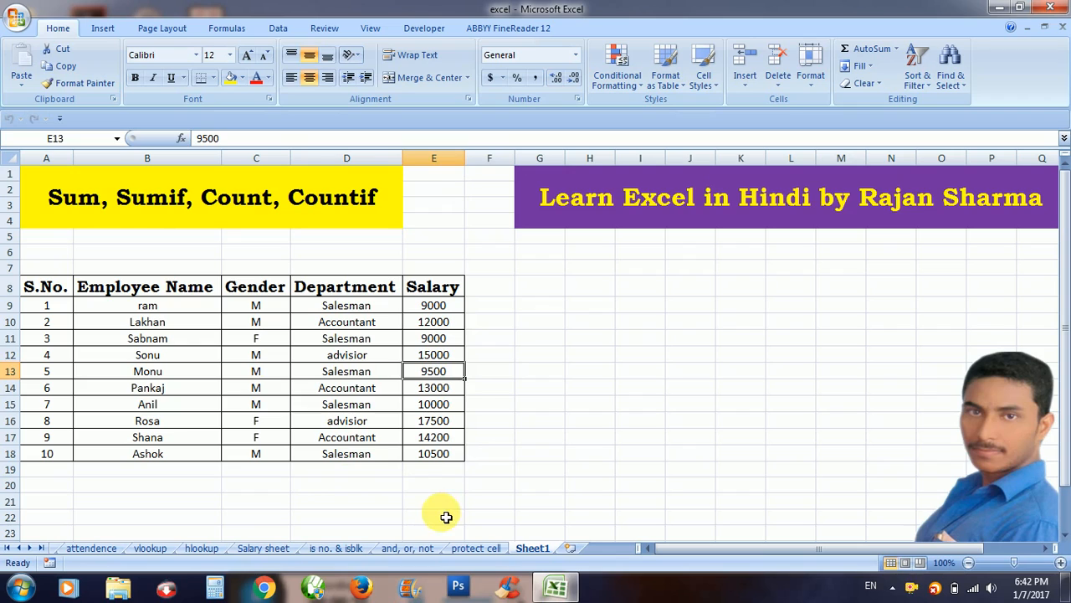
pyautogui.click(473, 470)
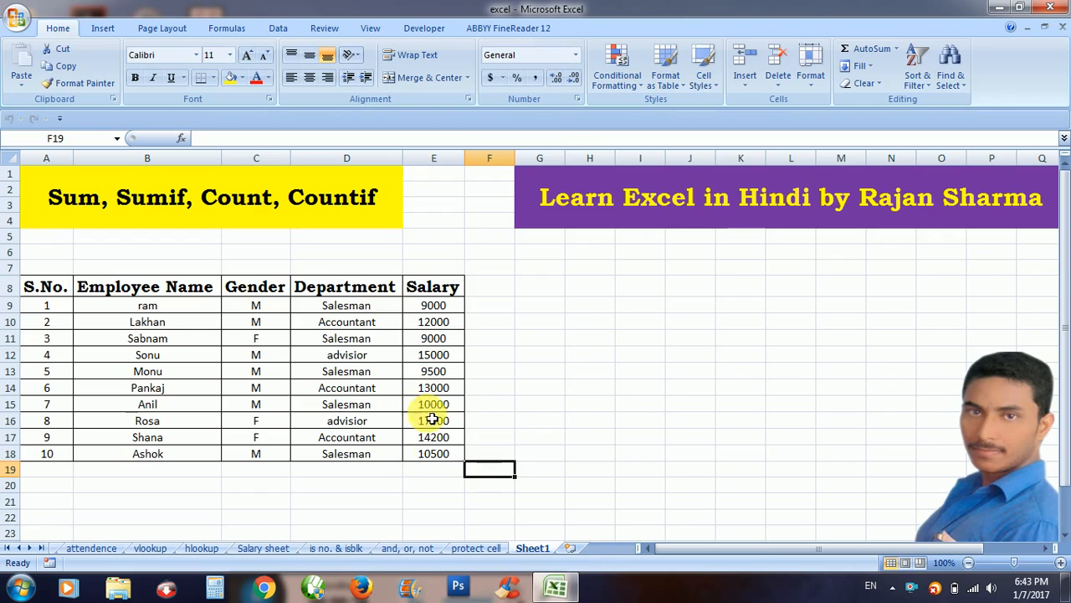
pyautogui.click(441, 470)
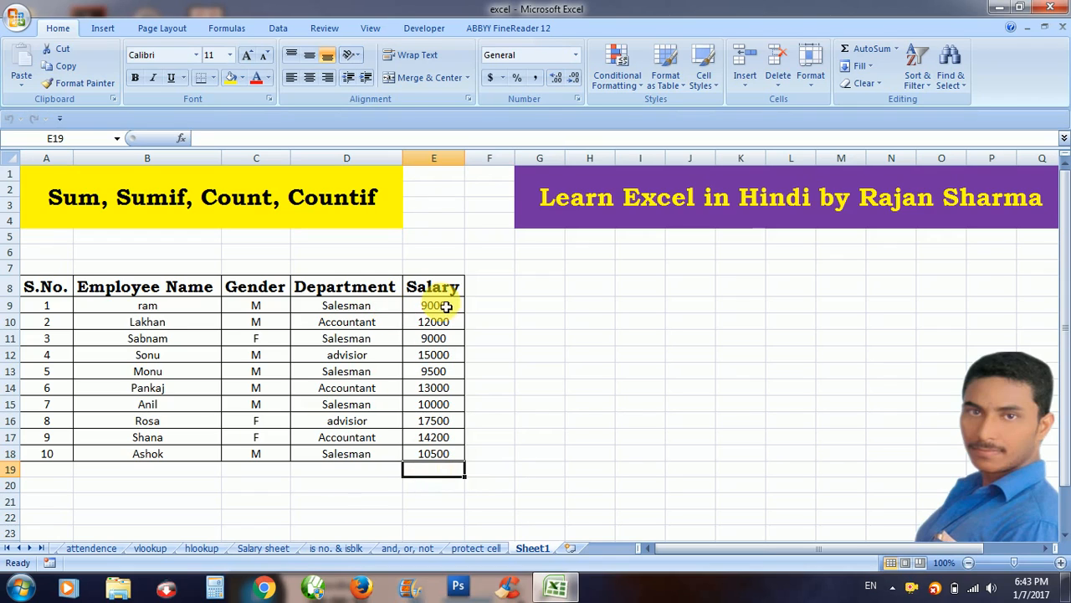
pyautogui.moveTo(442, 306); pyautogui.dragTo(446, 455)
# Enter =SUM(E9:E18) in E19 to total the ten salaries.
pyautogui.click(444, 470)
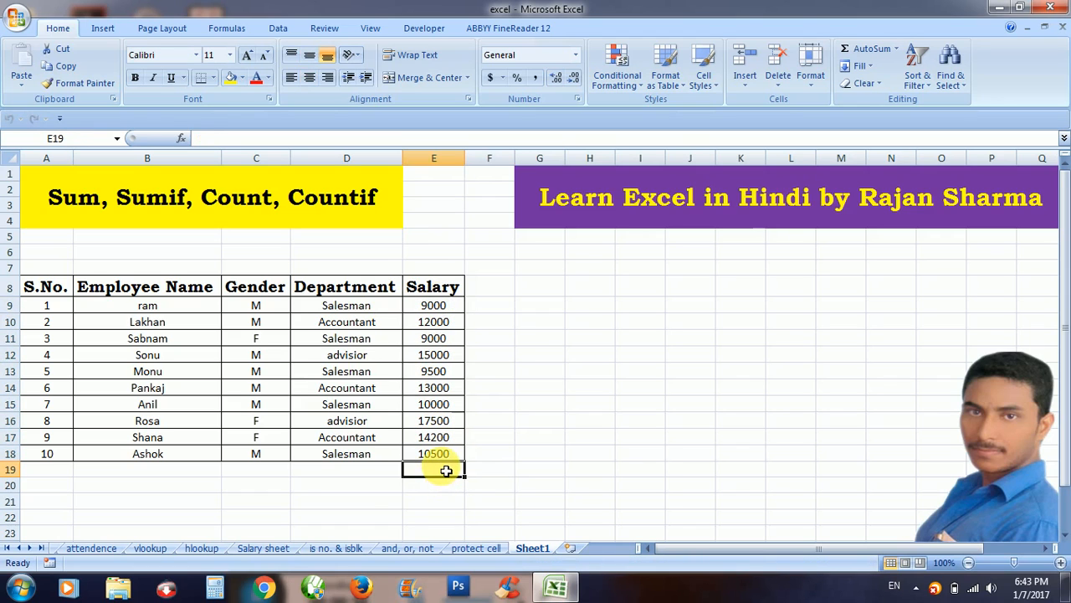
pyautogui.write('=sum')
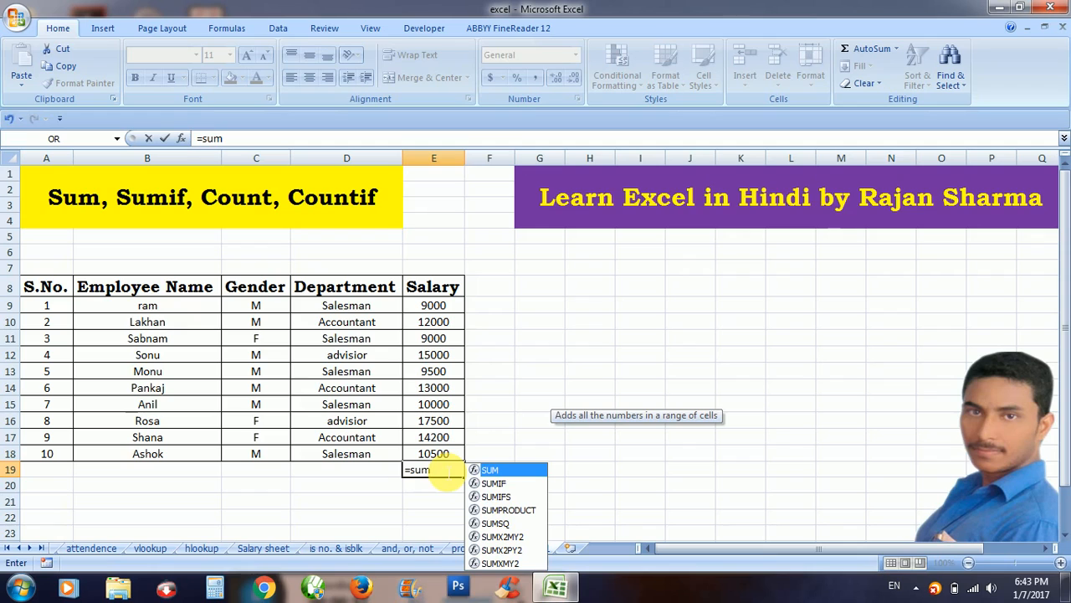
pyautogui.write('(')
pyautogui.press('Up')
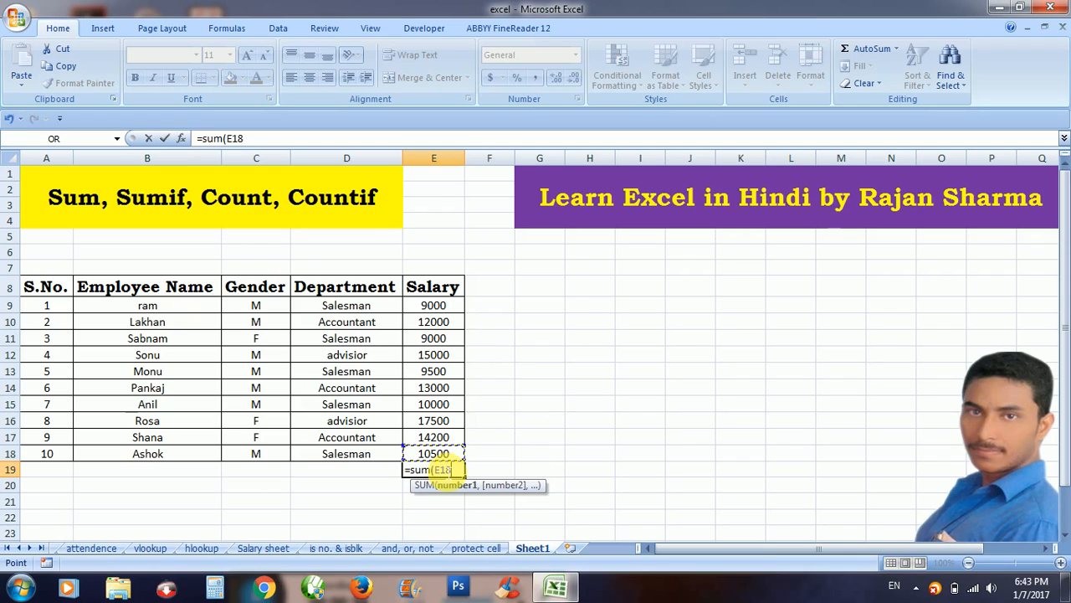
pyautogui.hotkey('shift', 'Up')
pyautogui.hotkey('shift', 'Up')
pyautogui.hotkey('shift', 'Up')
pyautogui.hotkey('shift', 'Up')
pyautogui.hotkey('shift', 'Up')
pyautogui.hotkey('shift', 'Up')
pyautogui.hotkey('shift', 'Up')
pyautogui.hotkey('shift', 'Up')
pyautogui.hotkey('shift', 'Up')
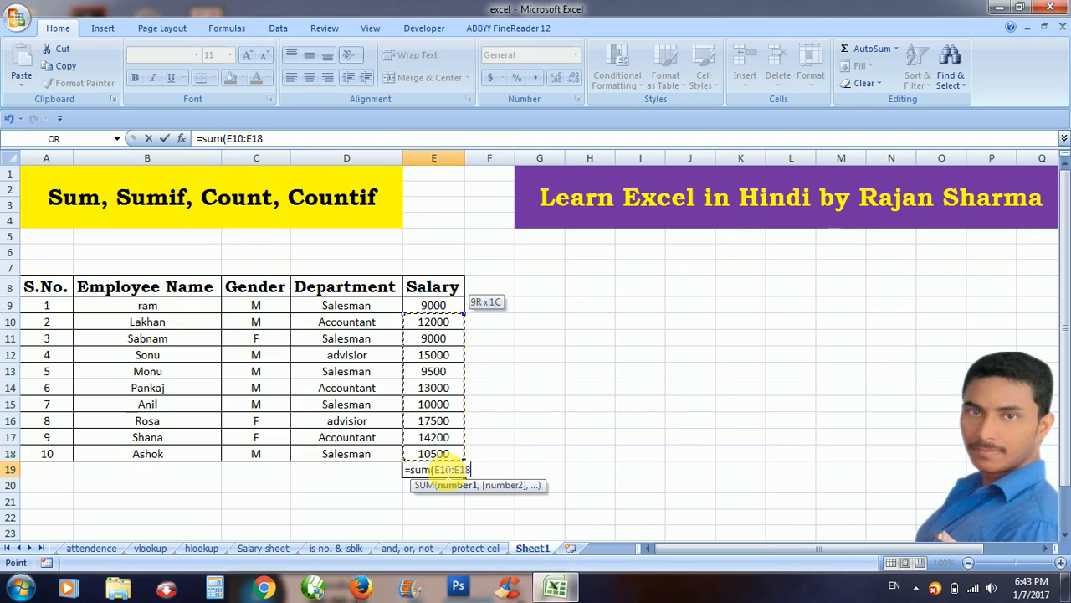
pyautogui.write(')')
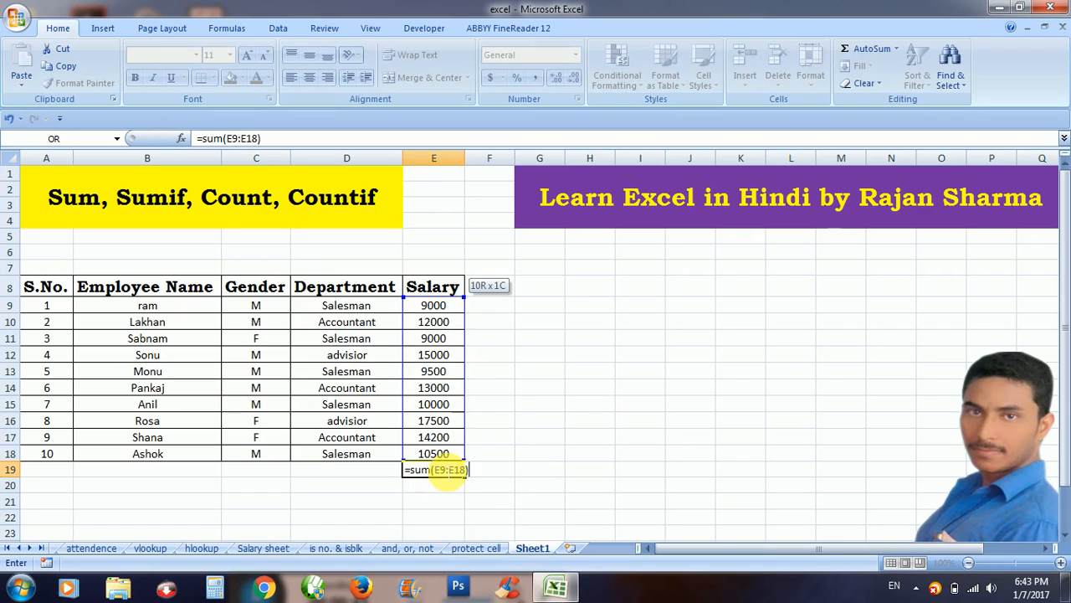
pyautogui.press('Return')
# Replace E19's typed formula with an AutoSum total of 119700.
pyautogui.click(452, 469)
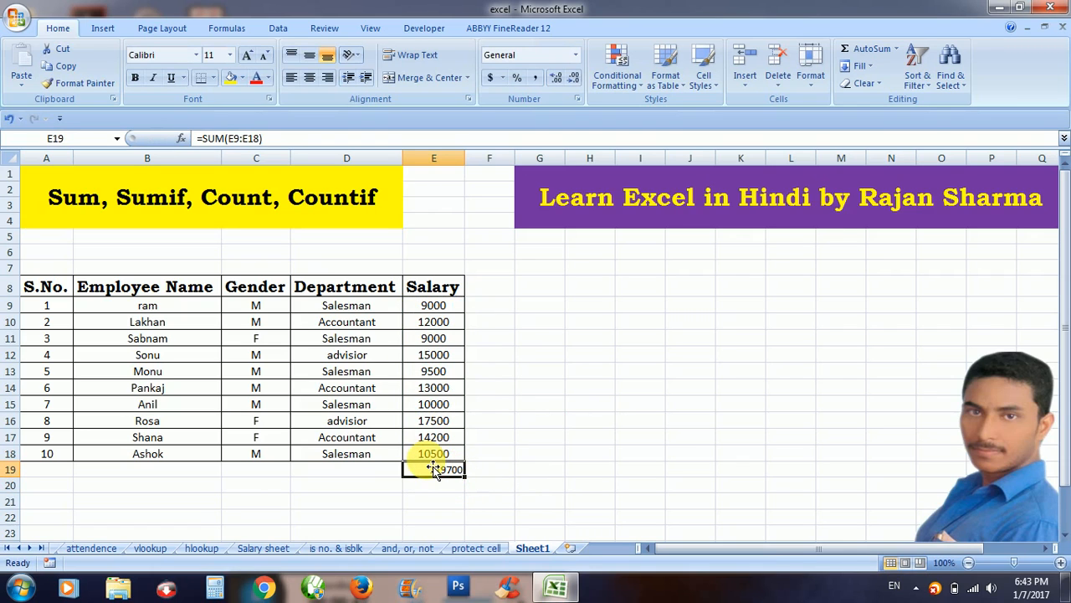
pyautogui.press('Delete')
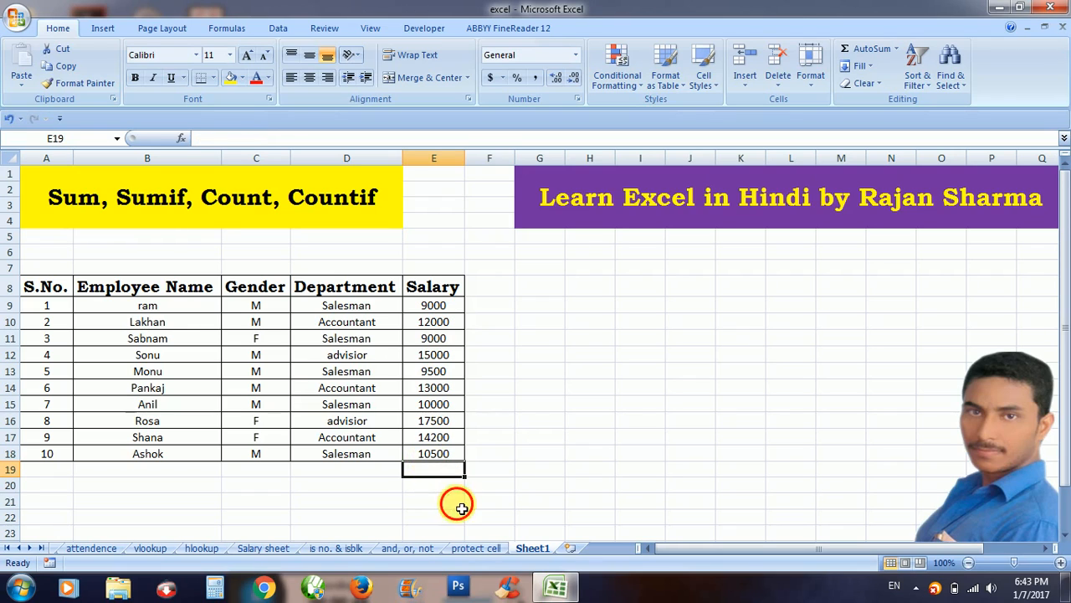
pyautogui.click(868, 50)
pyautogui.press('Return')
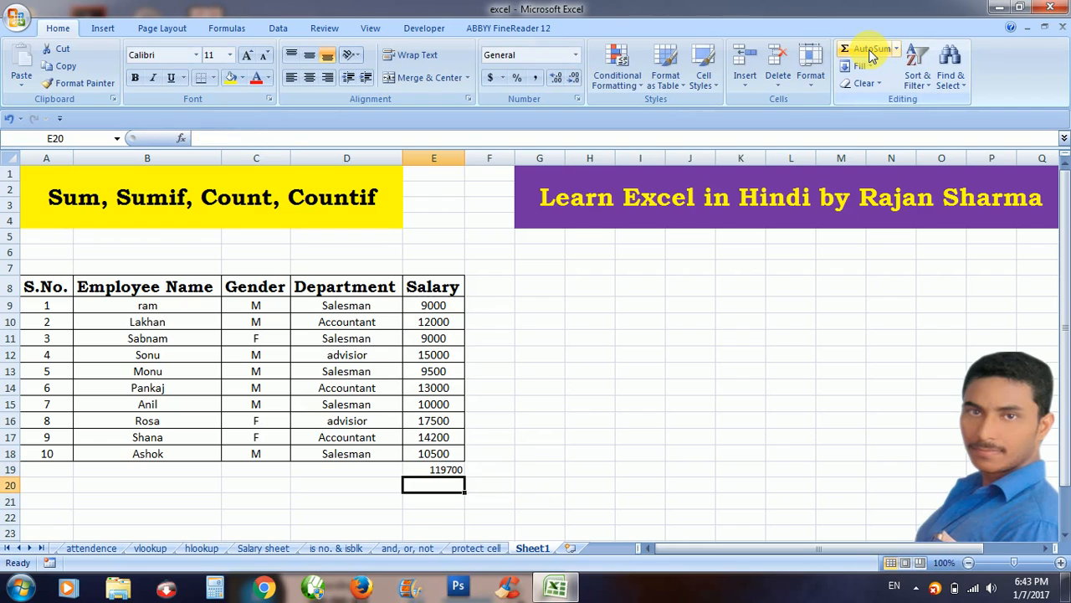
pyautogui.click(455, 474)
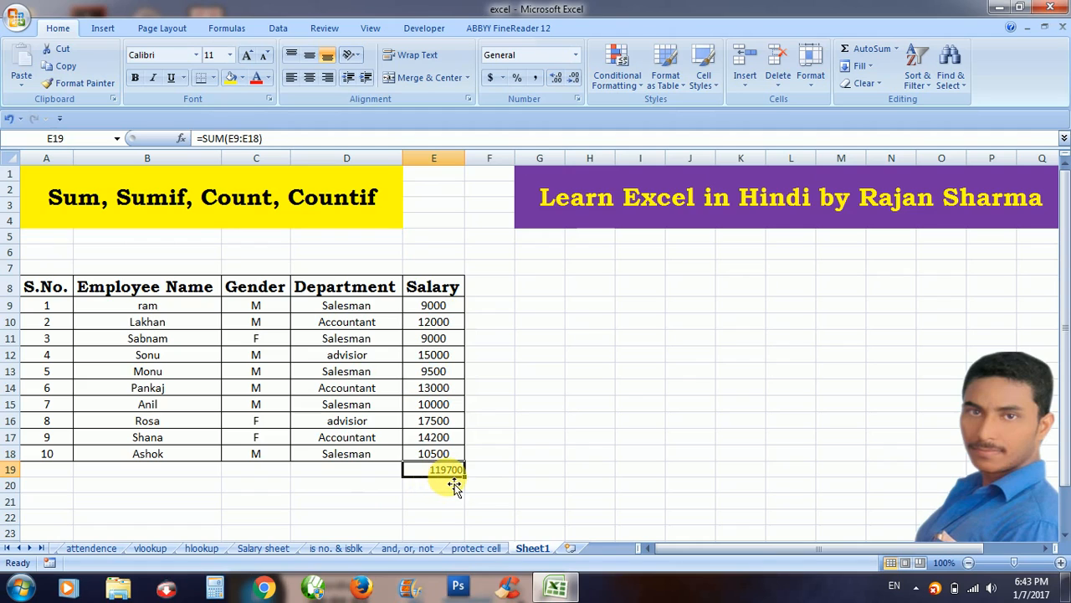
# Point out the female entries in the Gender column.
pyautogui.click(497, 506)
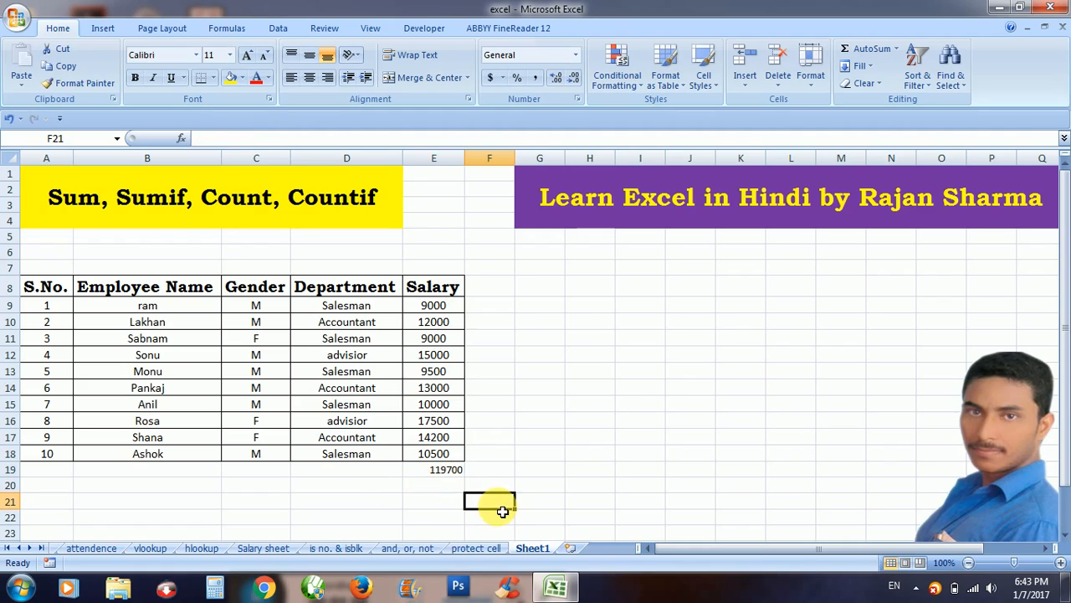
pyautogui.click(256, 340)
pyautogui.click(256, 436)
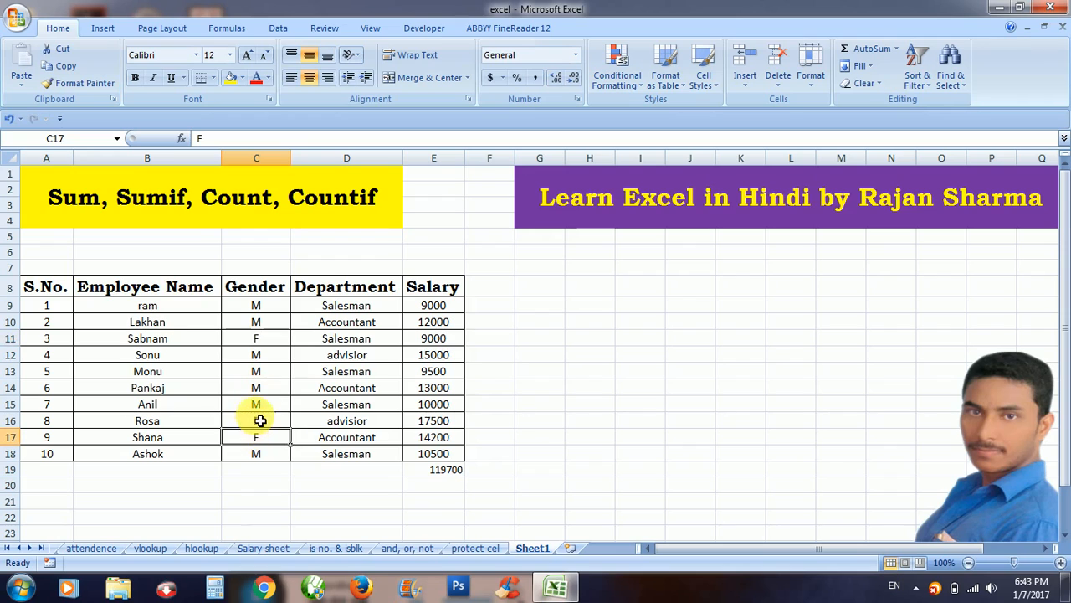
pyautogui.click(256, 418)
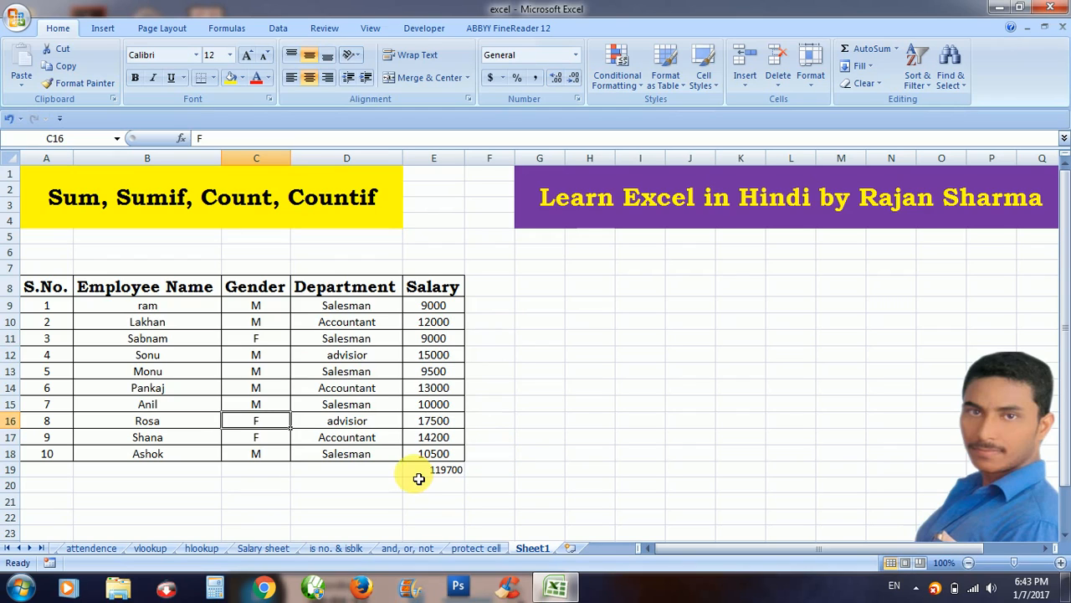
# Enter =SUMIF(C9:C18,"F",E9:E18) in G17, giving the female salary total 40700.
pyautogui.click(538, 439)
pyautogui.write('=sumif')
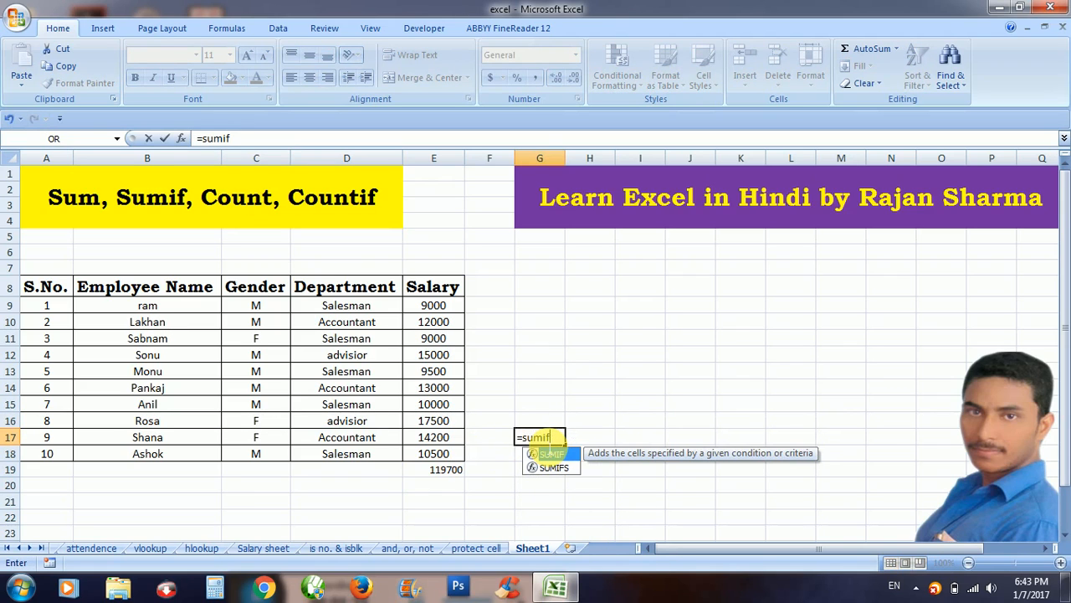
pyautogui.write('(')
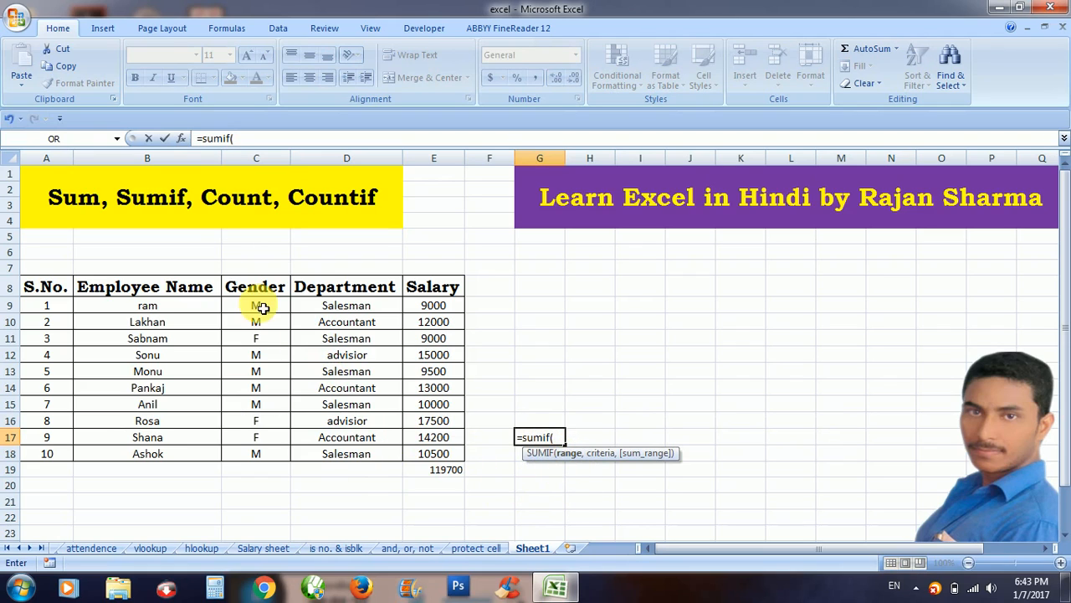
pyautogui.moveTo(262, 306); pyautogui.dragTo(265, 470)
pyautogui.write(',"F')
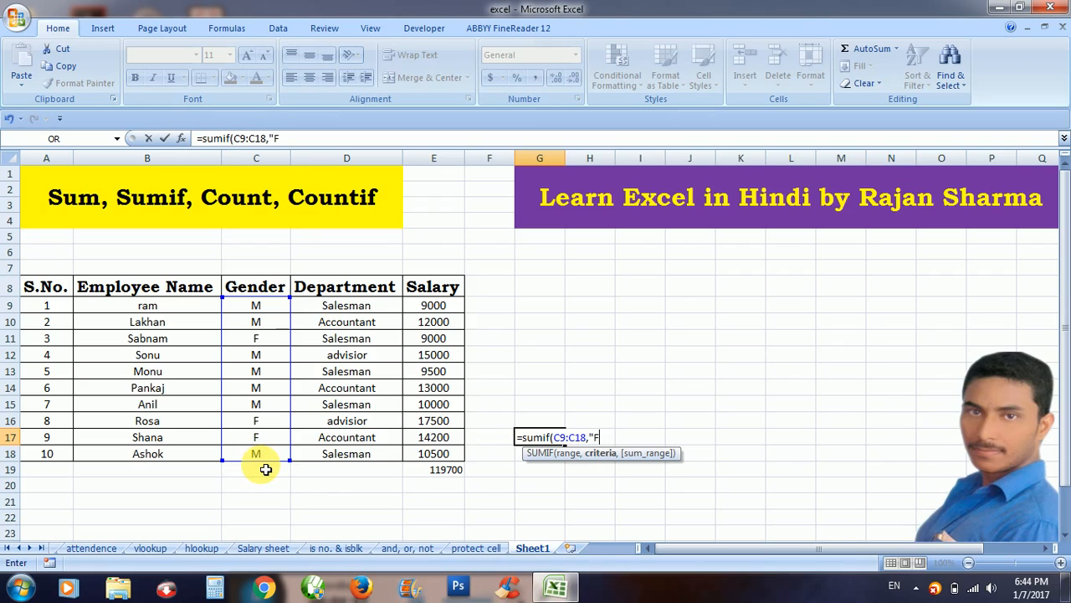
pyautogui.write('",')
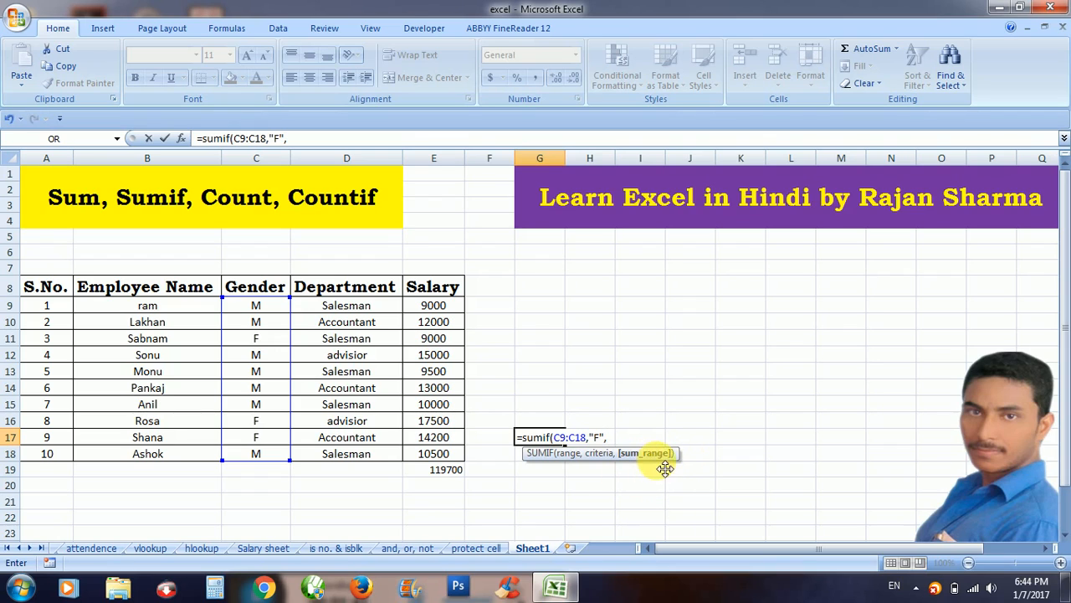
pyautogui.click(451, 311)
pyautogui.hotkey('shift', 'Down')
pyautogui.hotkey('shift', 'Down')
pyautogui.hotkey('shift', 'Down')
pyautogui.hotkey('shift', 'Down')
pyautogui.hotkey('shift', 'Down')
pyautogui.hotkey('shift', 'Down')
pyautogui.hotkey('shift', 'Down')
pyautogui.hotkey('shift', 'Down')
pyautogui.hotkey('shift', 'Down')
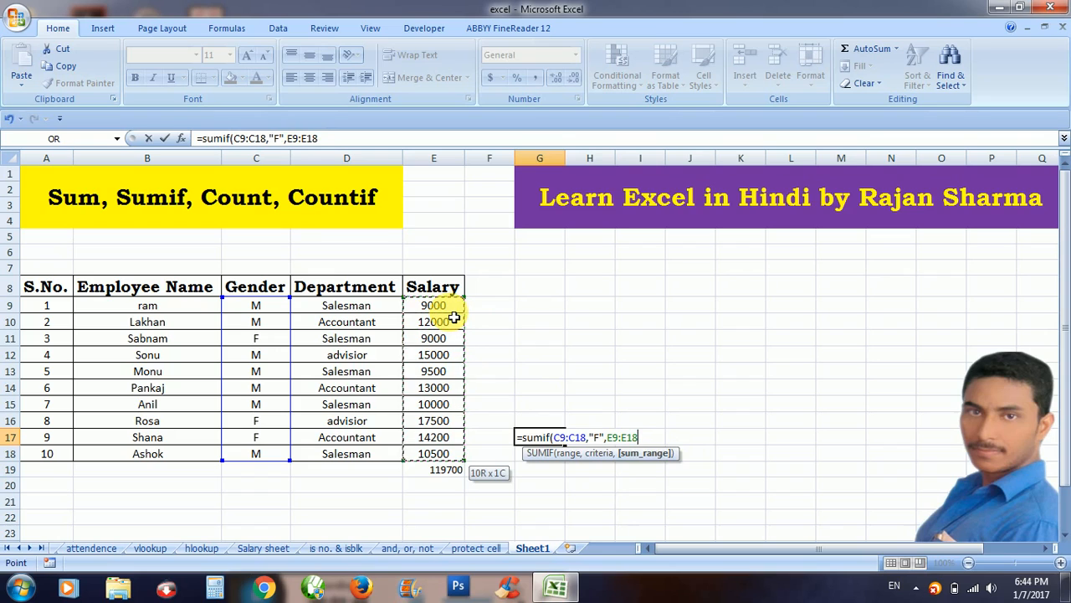
pyautogui.write(')')
pyautogui.press('Return')
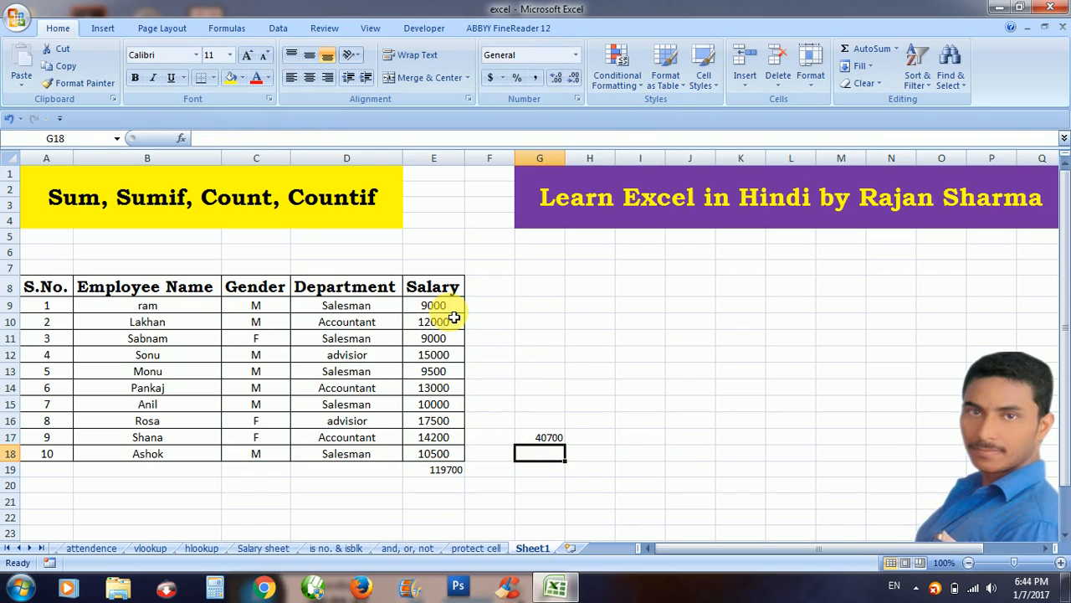
pyautogui.click(539, 437)
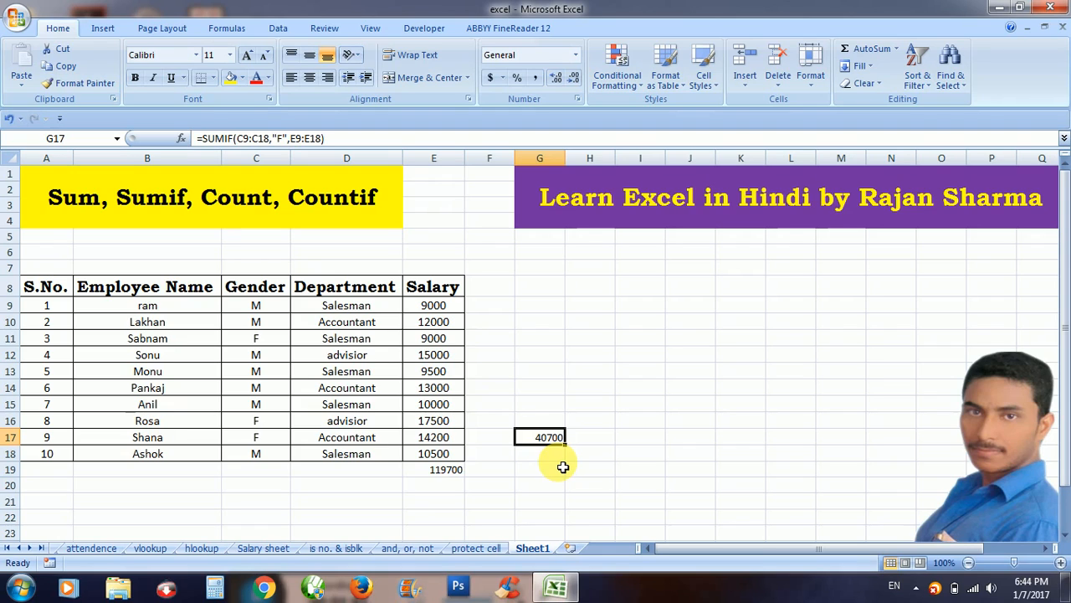
# Enter =E11+E16+E17 in H13 to check the female total of 40700 by hand.
pyautogui.click(611, 370)
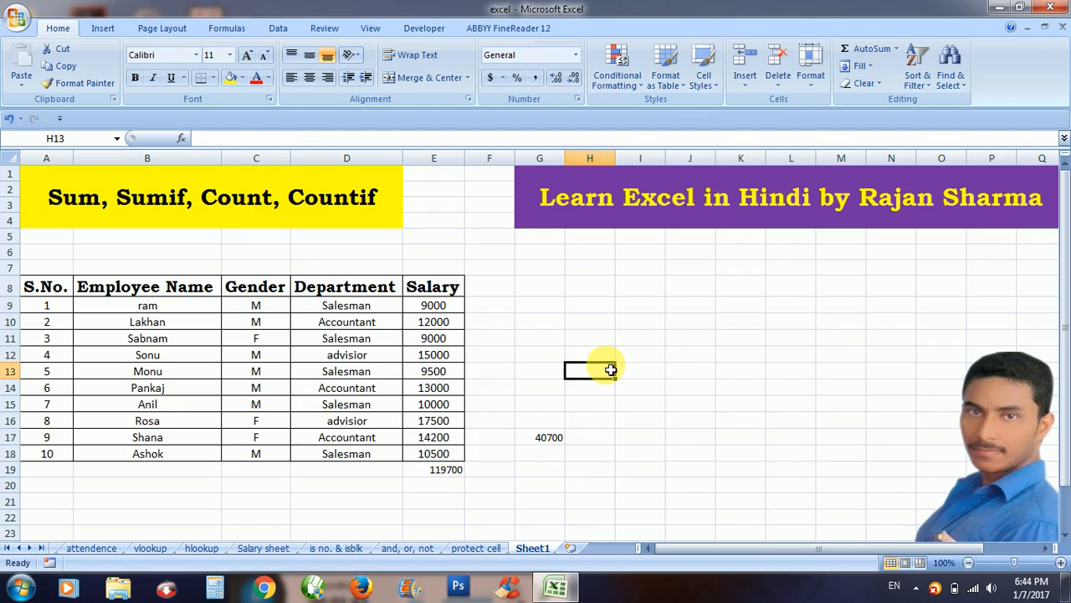
pyautogui.write('=')
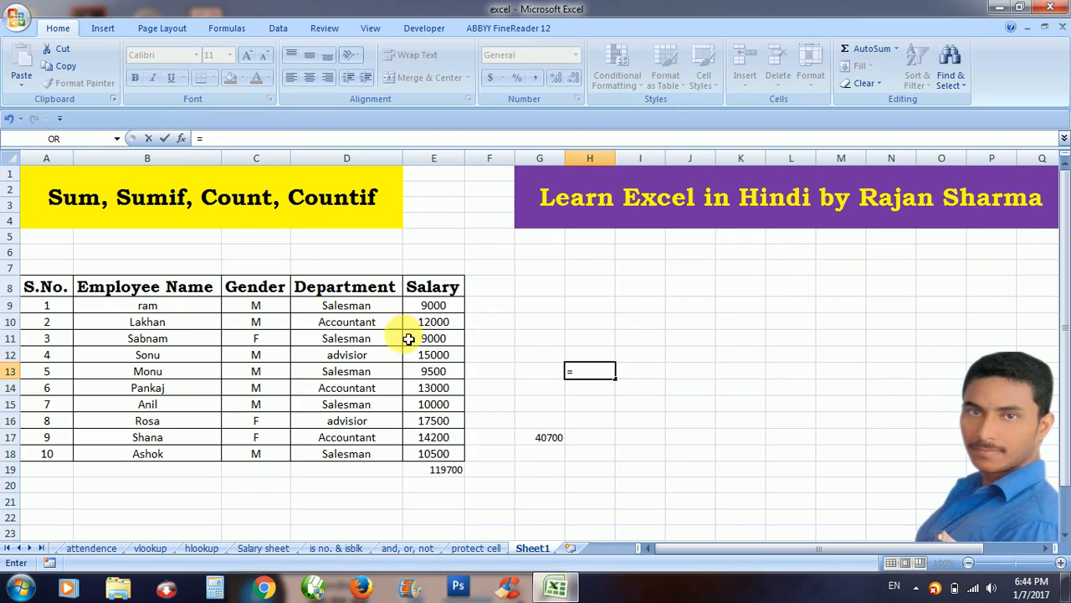
pyautogui.click(447, 345)
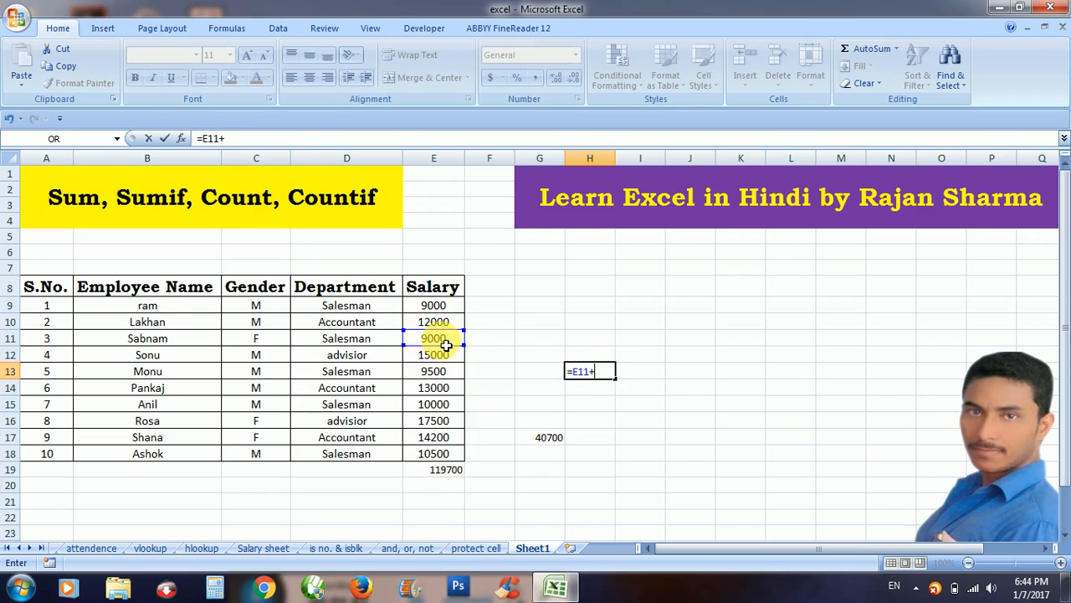
pyautogui.click(448, 427)
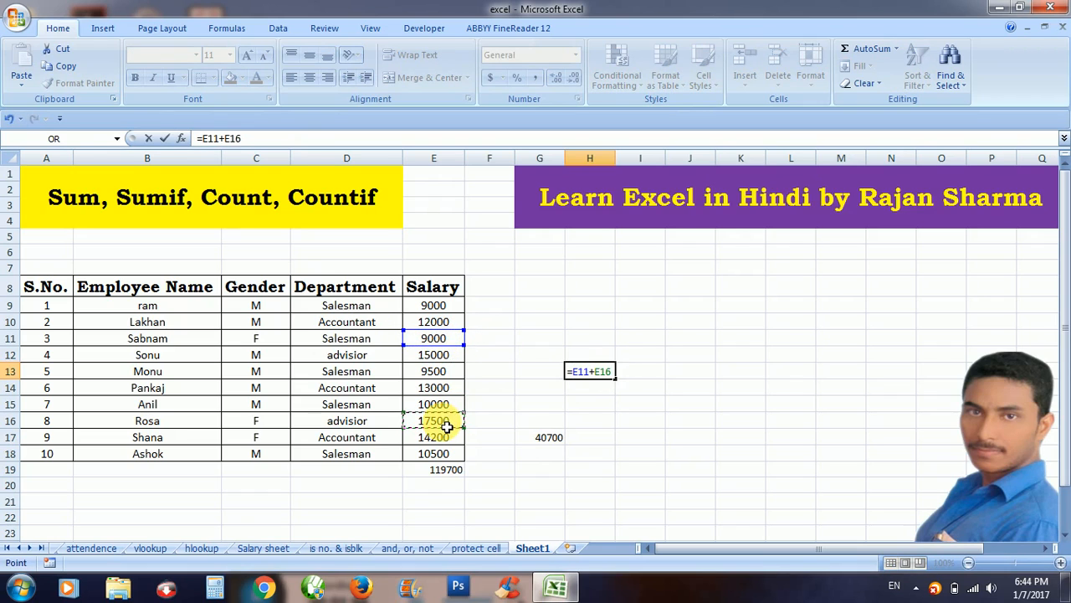
pyautogui.write('+')
pyautogui.click(441, 438)
pyautogui.press('Return')
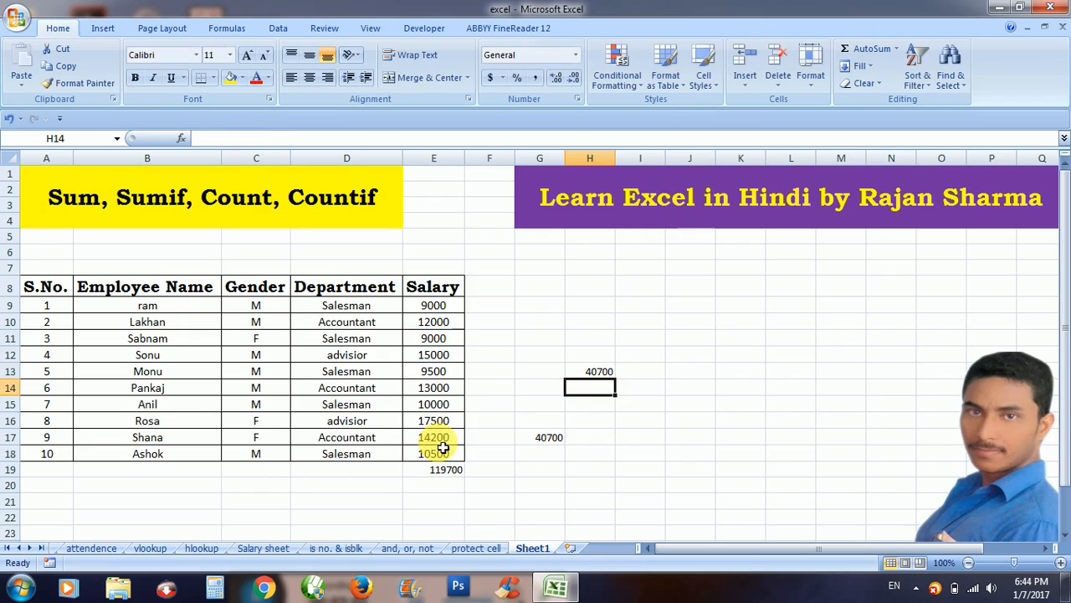
pyautogui.click(599, 372)
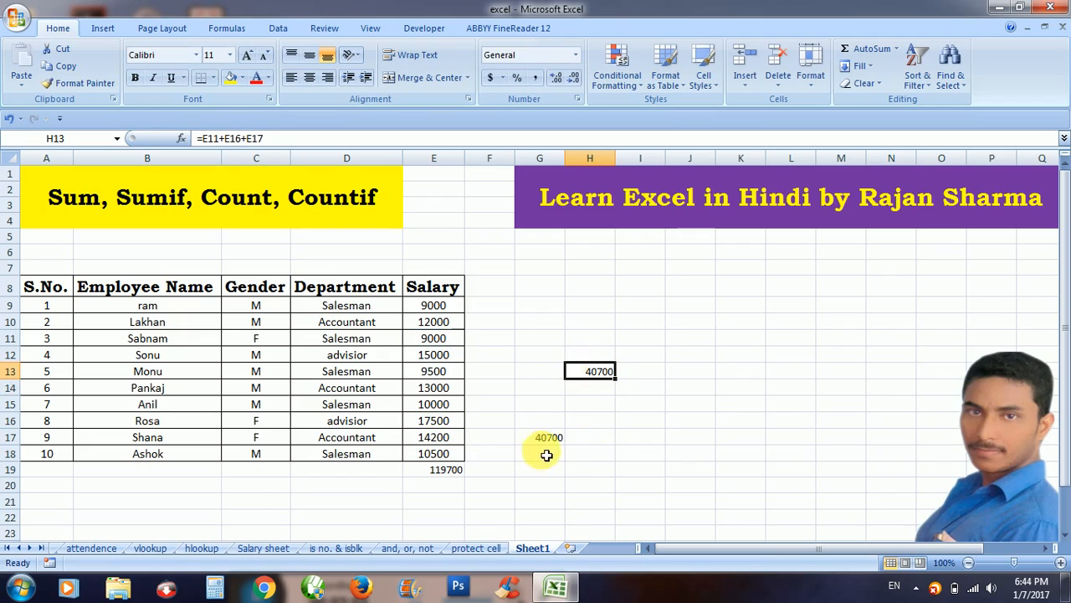
pyautogui.click(551, 375)
# Type 'F' in G13, clear G17's total and relabel G17 as 'M'.
pyautogui.write('F')
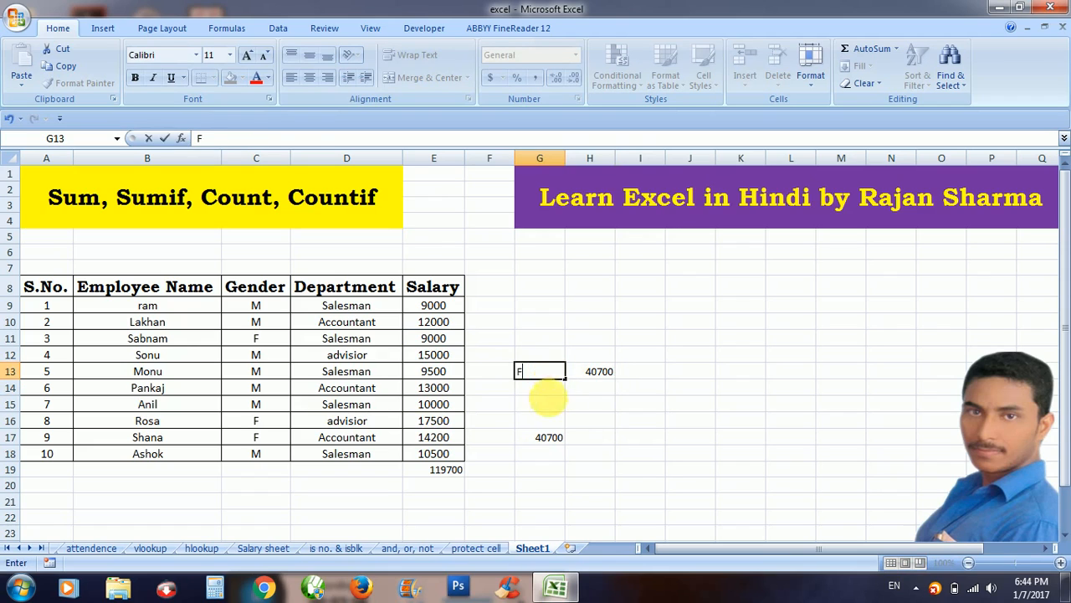
pyautogui.click(547, 441)
pyautogui.press('Delete')
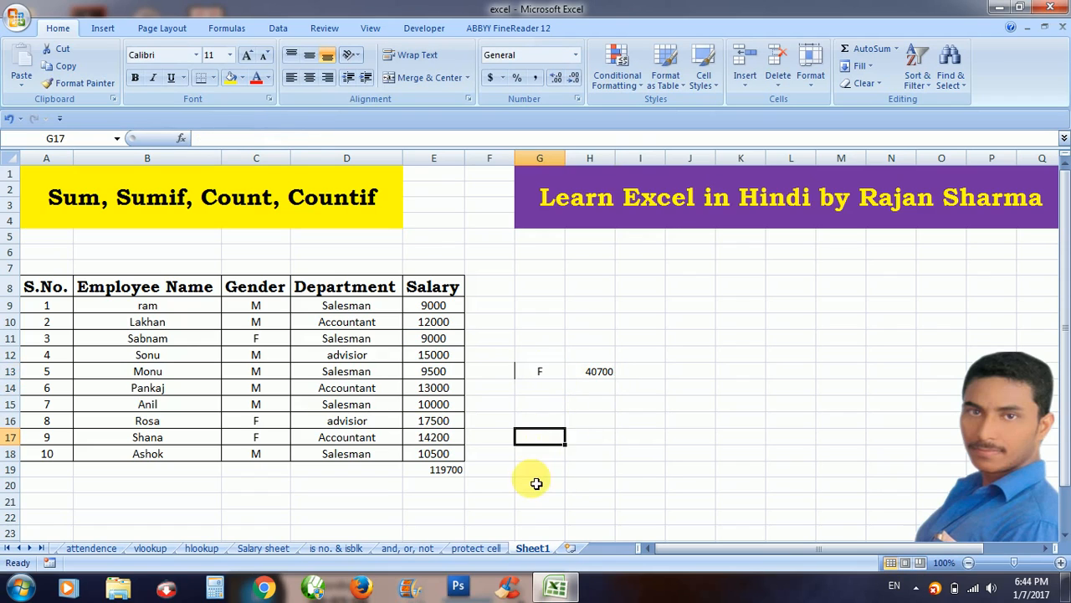
pyautogui.click(539, 484)
pyautogui.click(542, 439)
pyautogui.write('M')
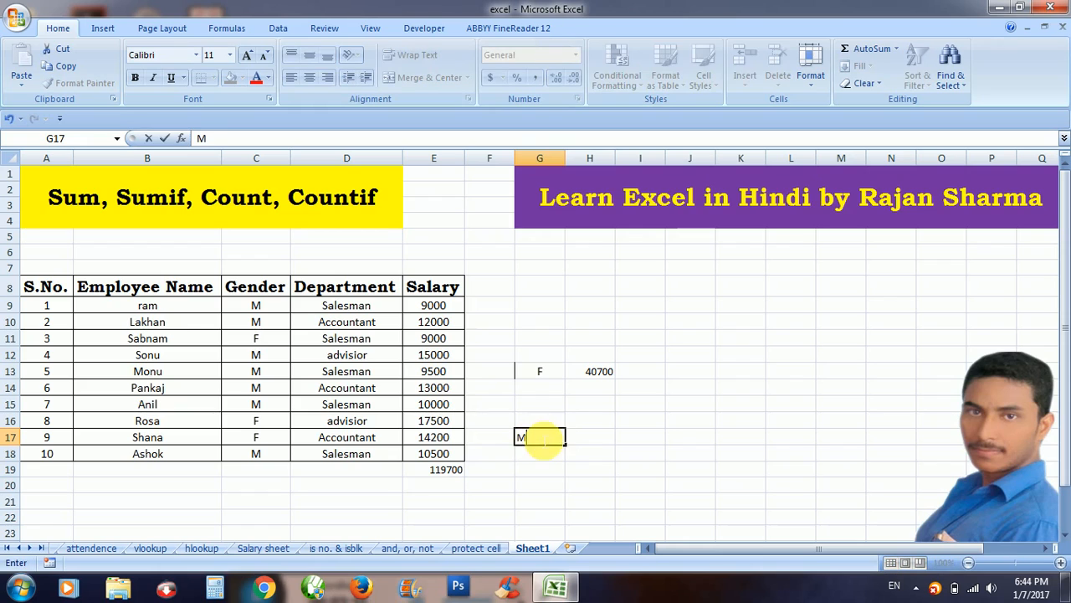
pyautogui.click(589, 423)
pyautogui.click(596, 442)
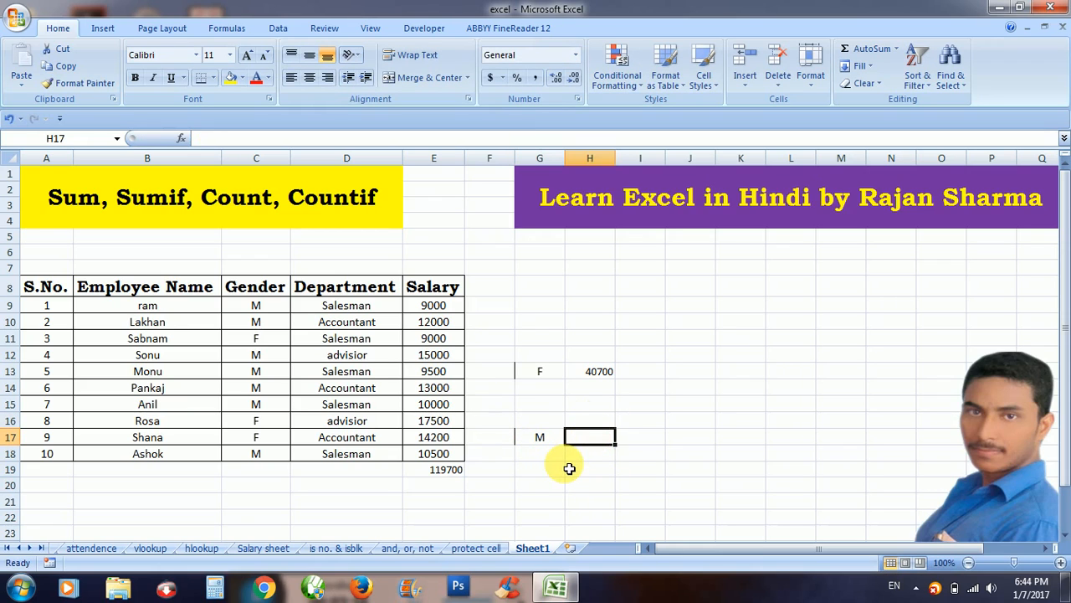
# Enter =SUMIF(C9:C18,"M",E9:E18) in H17, giving the male salary total 79000.
pyautogui.write('=su')
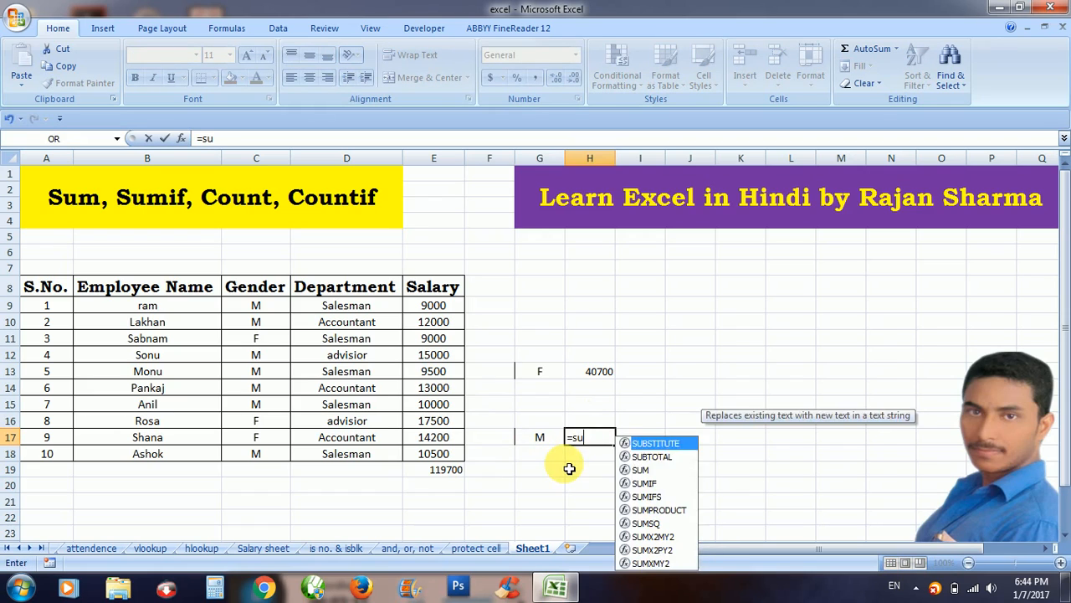
pyautogui.write('mif(')
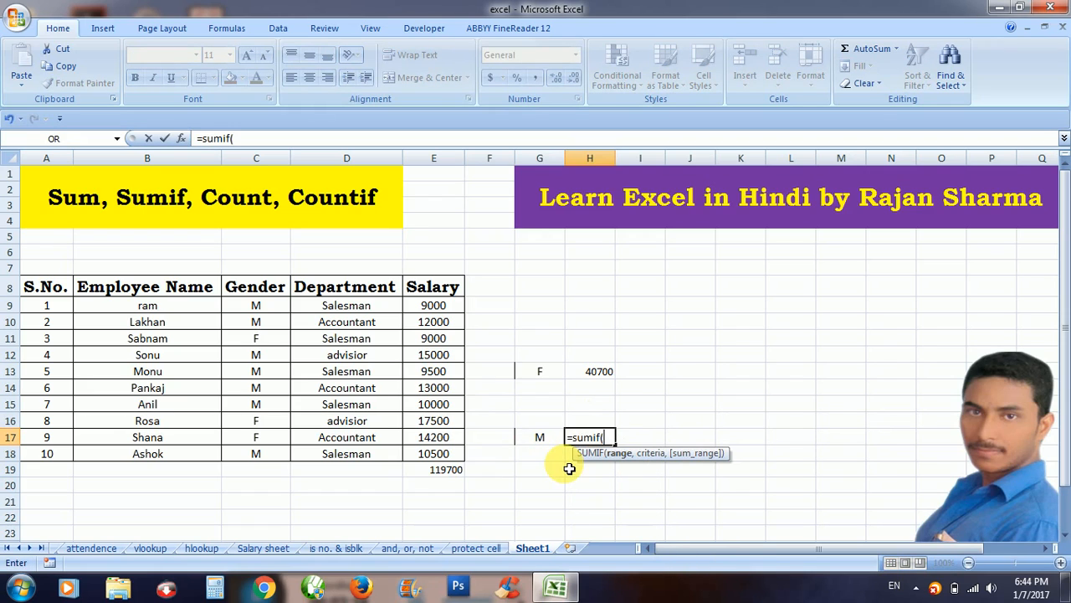
pyautogui.click(252, 313)
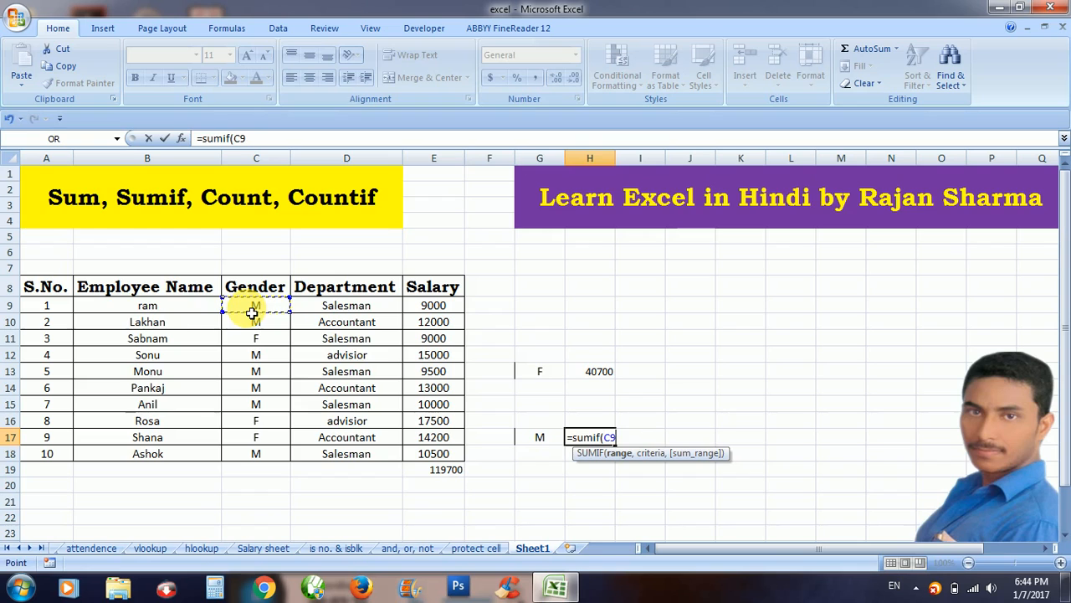
pyautogui.moveTo(252, 313); pyautogui.dragTo(256, 454)
pyautogui.write(',"M')
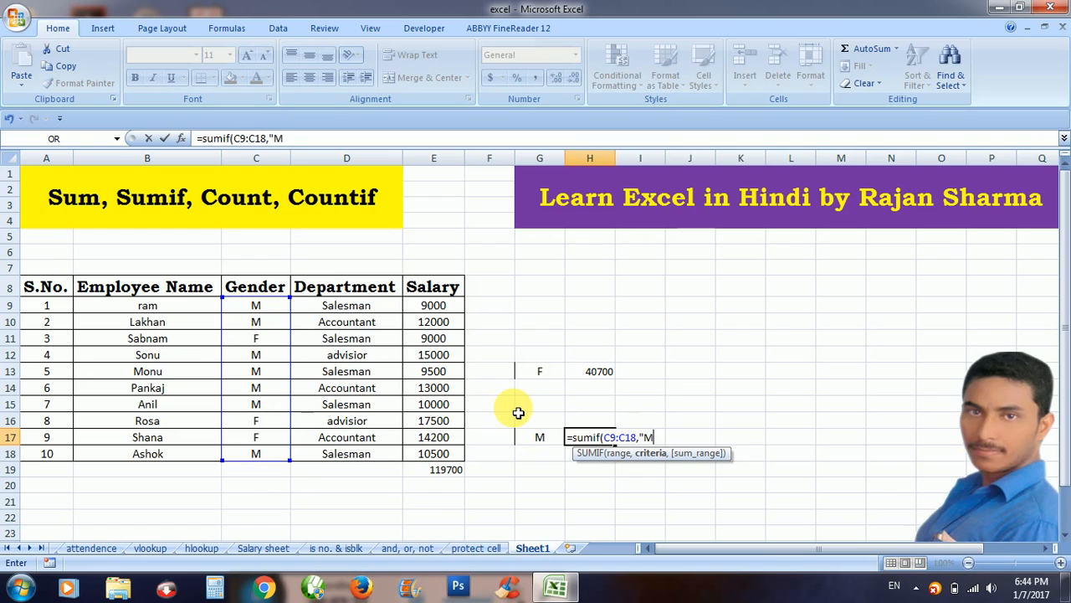
pyautogui.write('",')
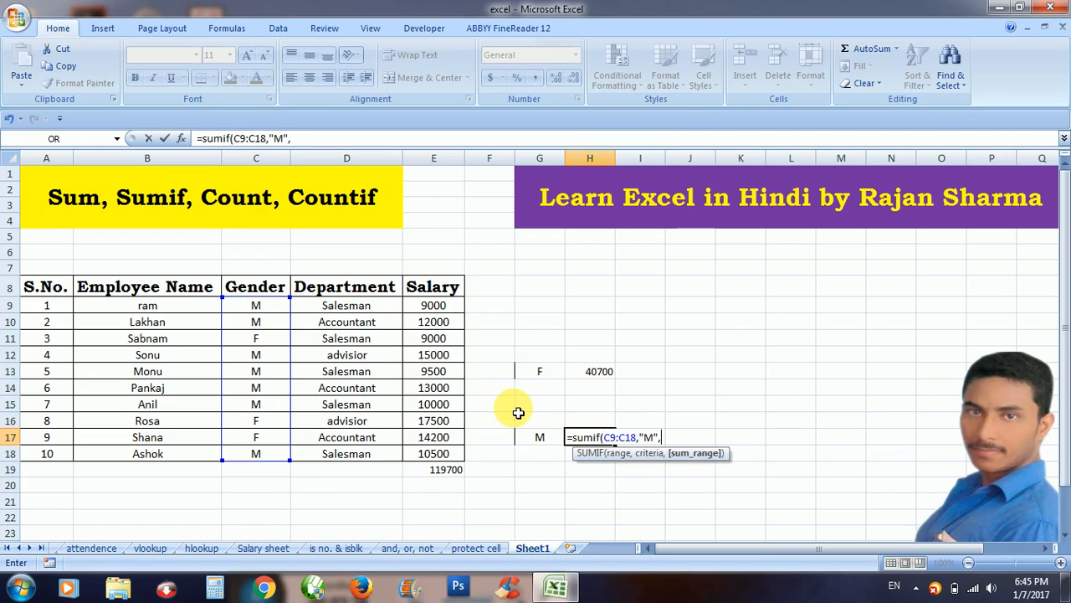
pyautogui.click(441, 307)
pyautogui.moveTo(441, 307); pyautogui.dragTo(433, 454)
pyautogui.write(')')
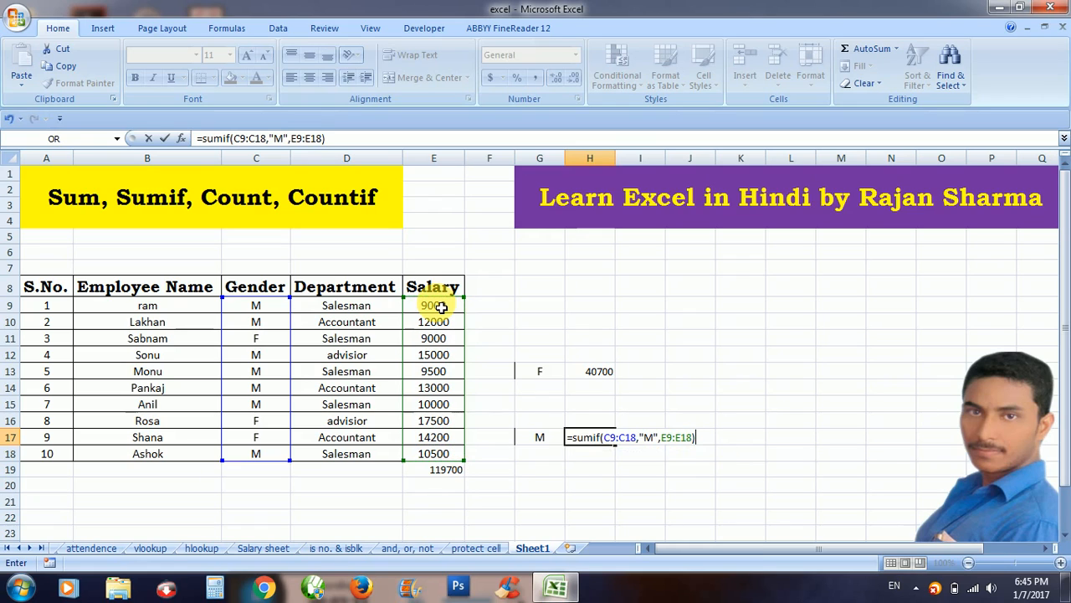
pyautogui.press('Return')
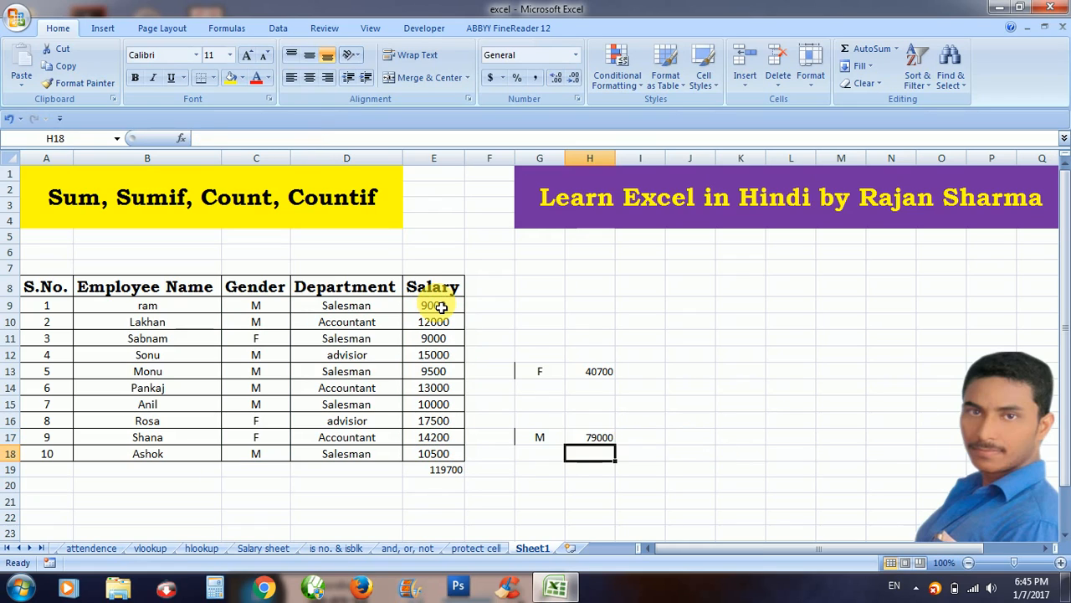
pyautogui.click(580, 444)
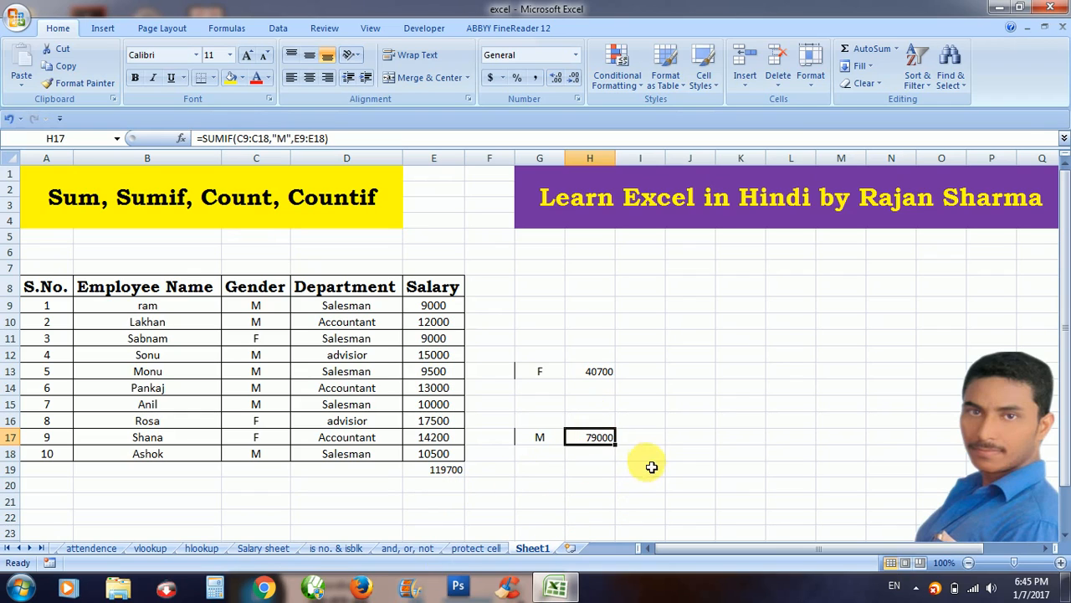
pyautogui.click(545, 473)
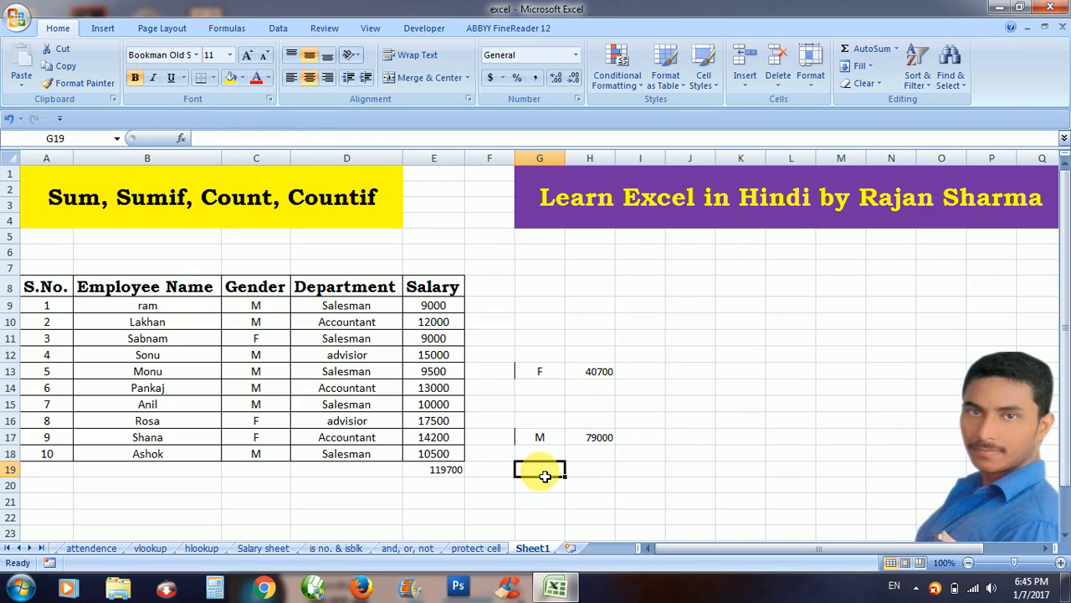
# Enter =H13+H17 in H19, combining the F and M totals into 119700.
pyautogui.click(588, 477)
pyautogui.write('=')
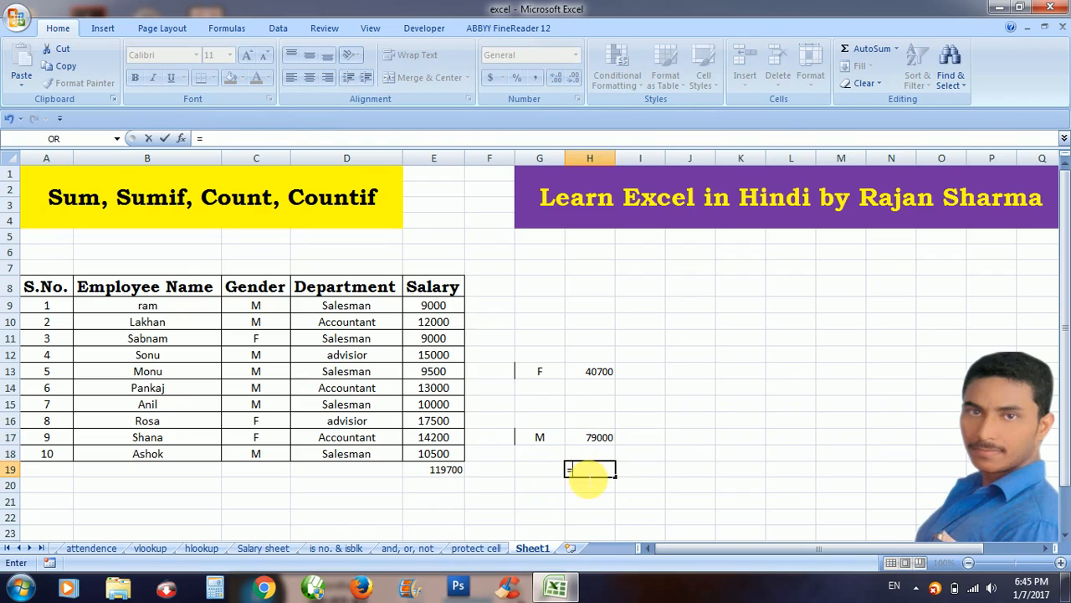
pyautogui.click(592, 374)
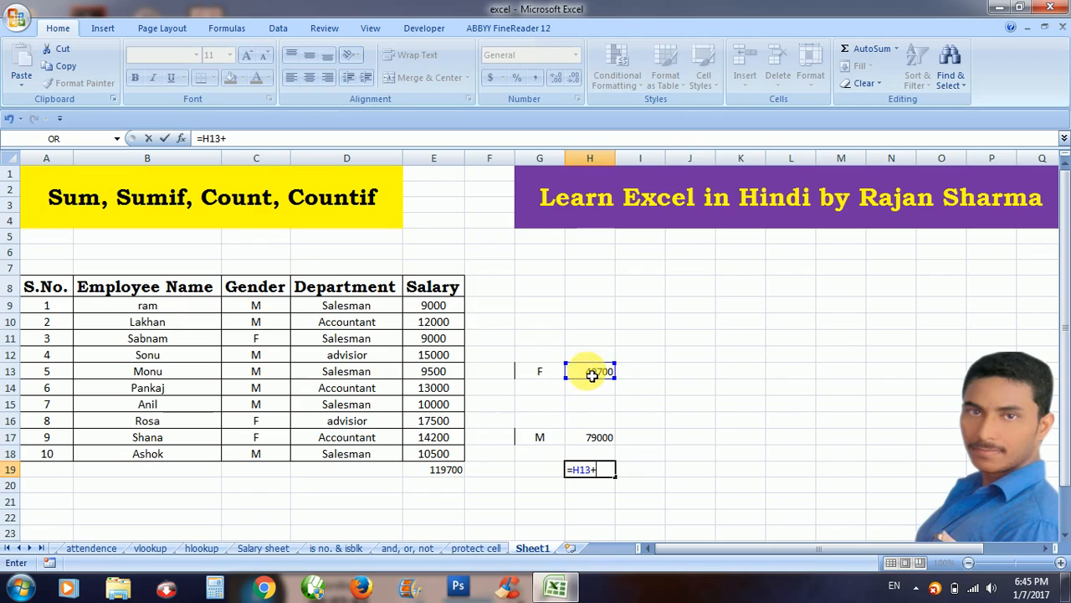
pyautogui.click(591, 441)
pyautogui.press('Return')
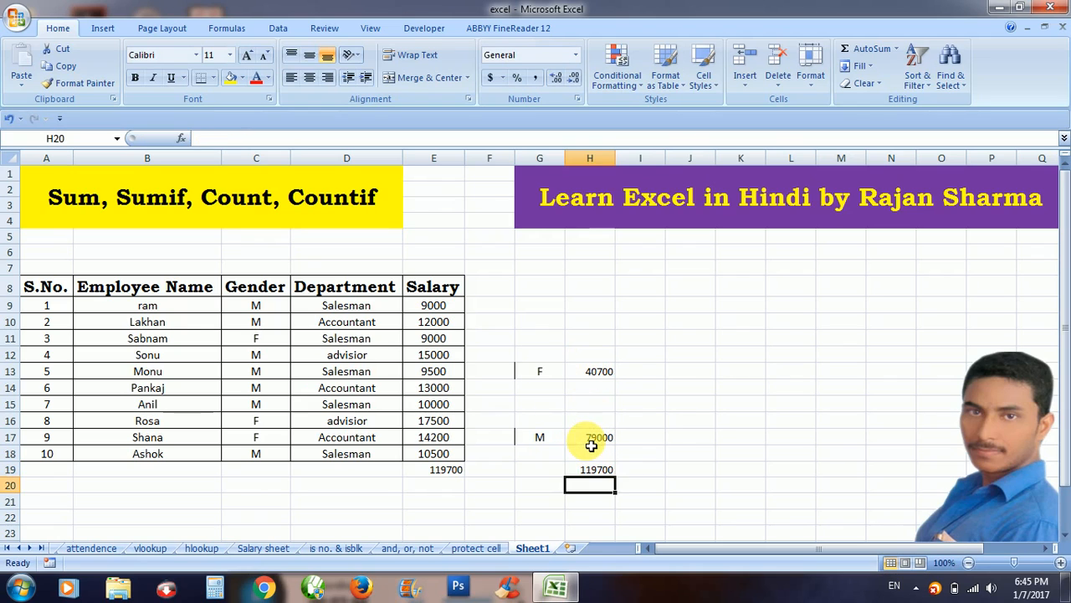
pyautogui.click(596, 474)
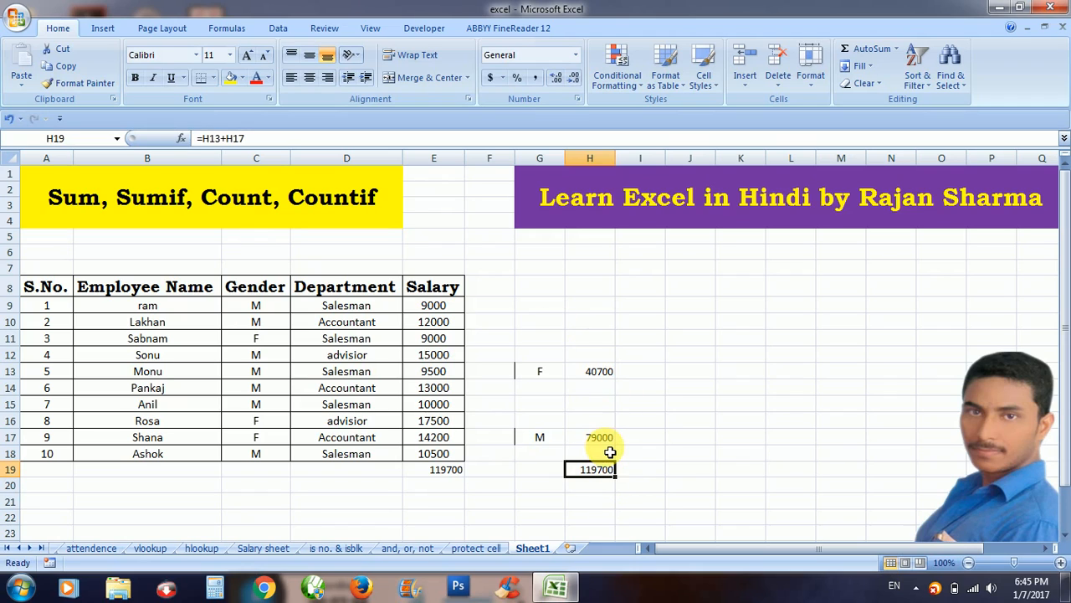
pyautogui.click(541, 437)
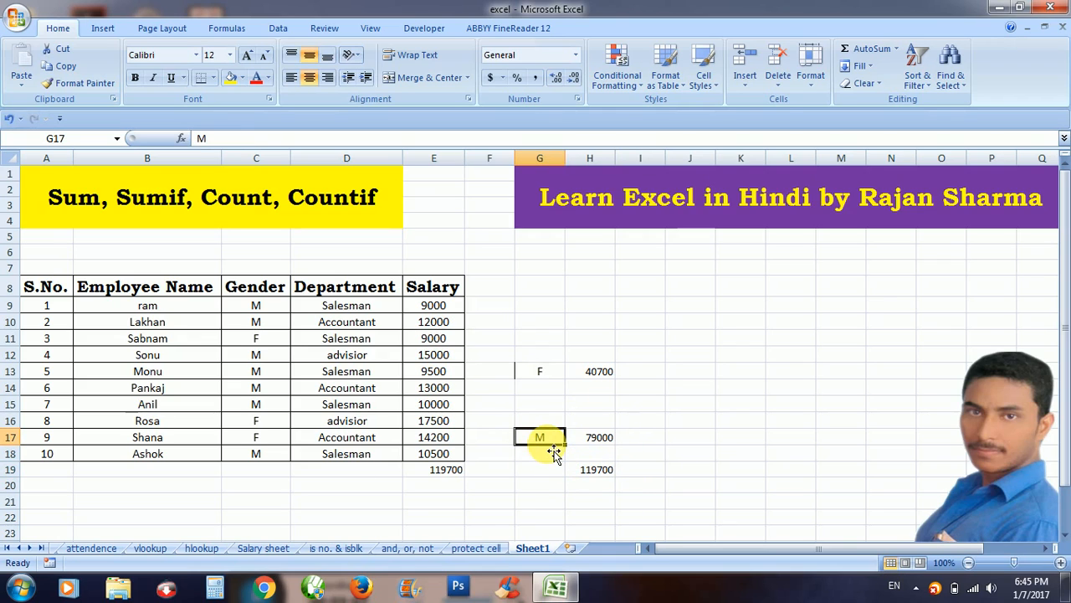
# Put a centred 'F' in H15 with yellow fill and Bookman Old Style font.
pyautogui.click(599, 403)
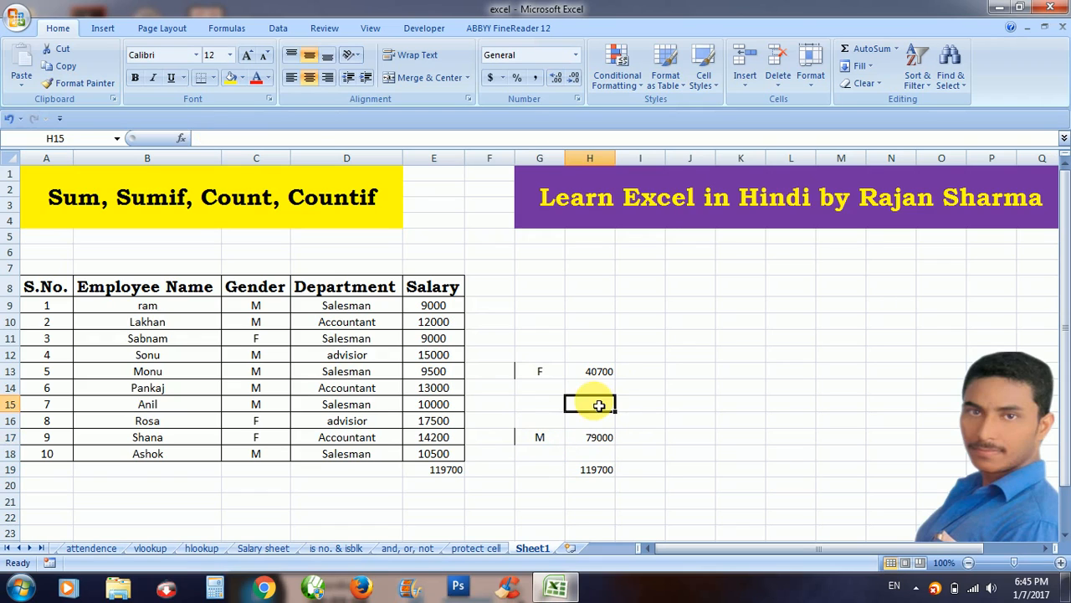
pyautogui.click(231, 77)
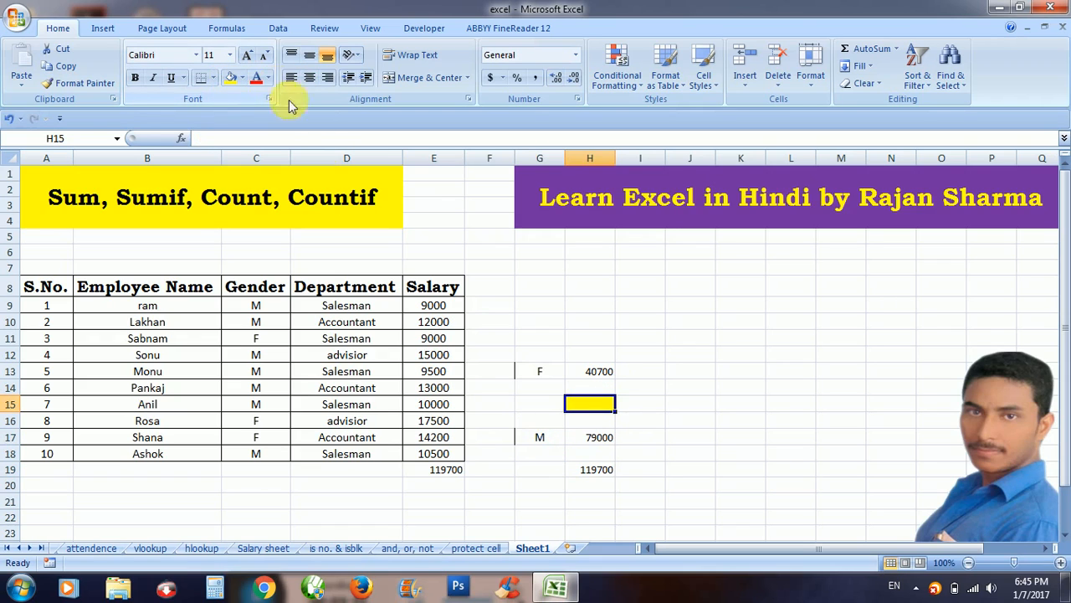
pyautogui.write('F')
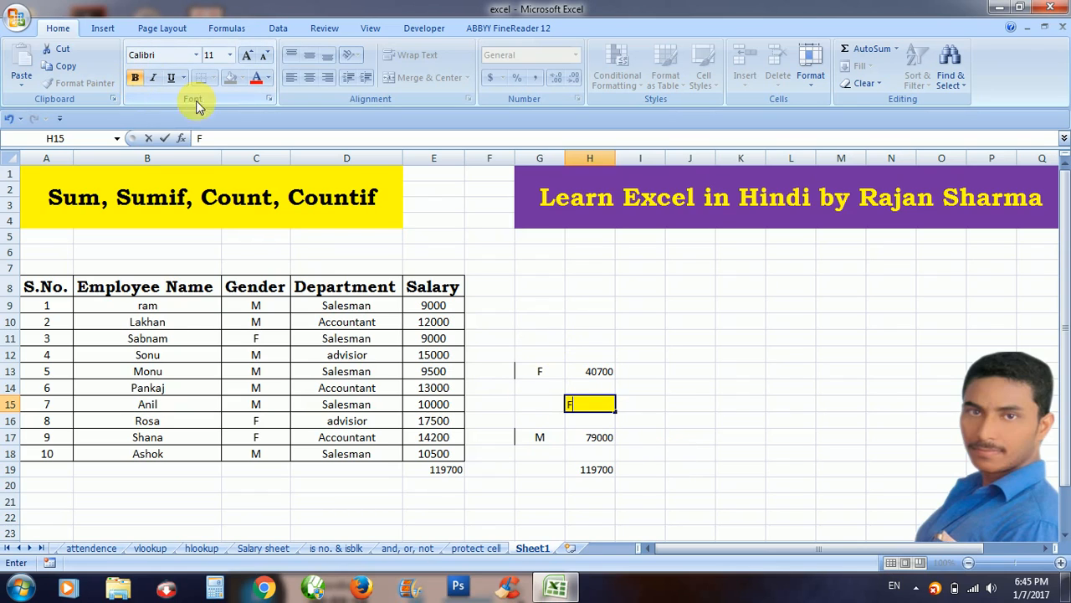
pyautogui.click(656, 405)
pyautogui.click(597, 413)
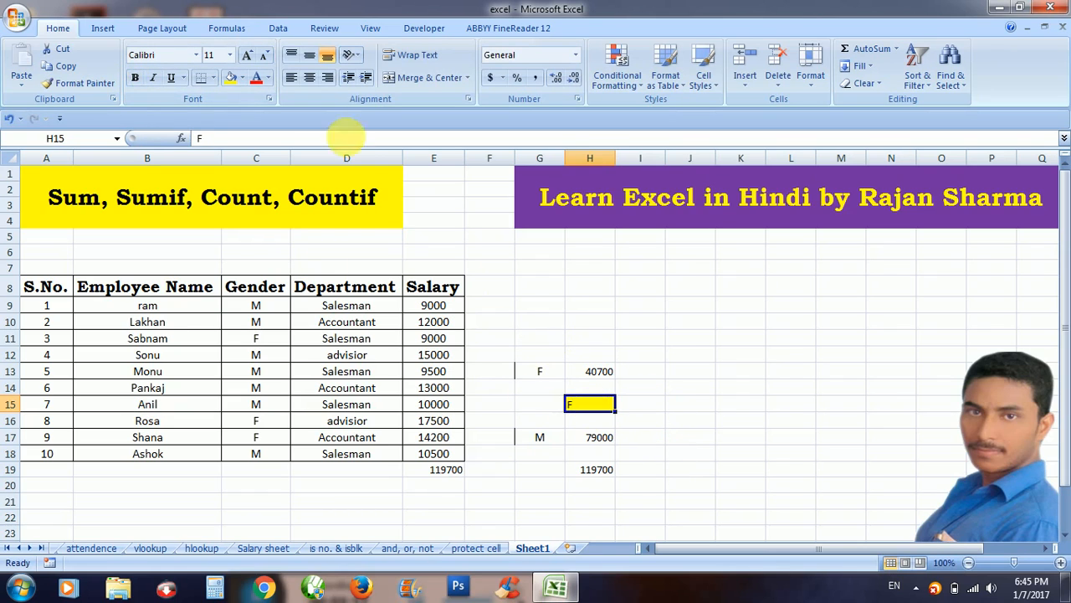
pyautogui.click(163, 56)
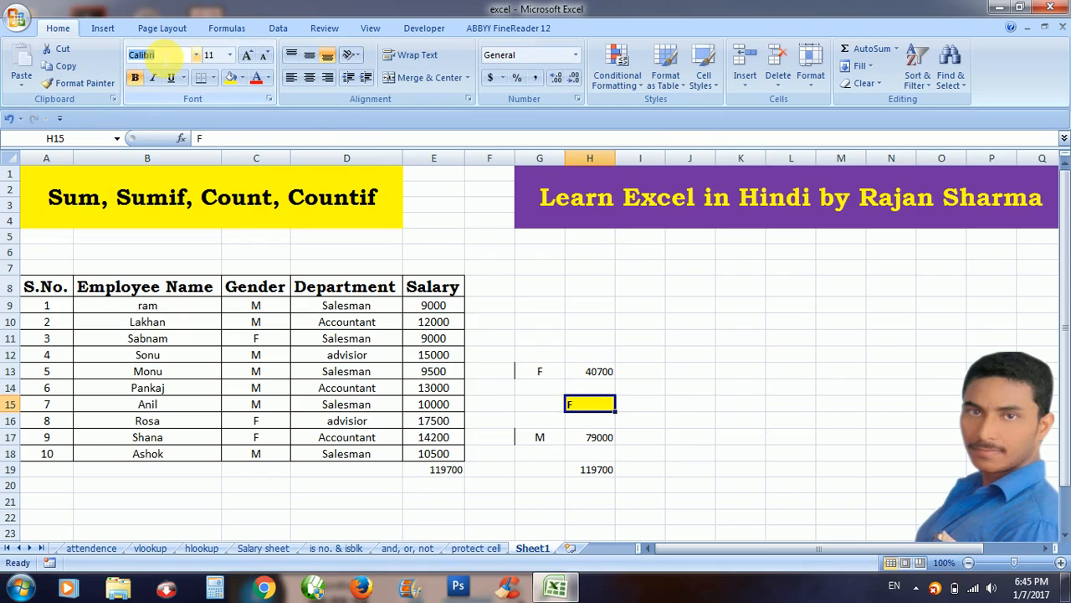
pyautogui.write('Bookman Old S')
pyautogui.press('Return')
pyautogui.click(309, 77)
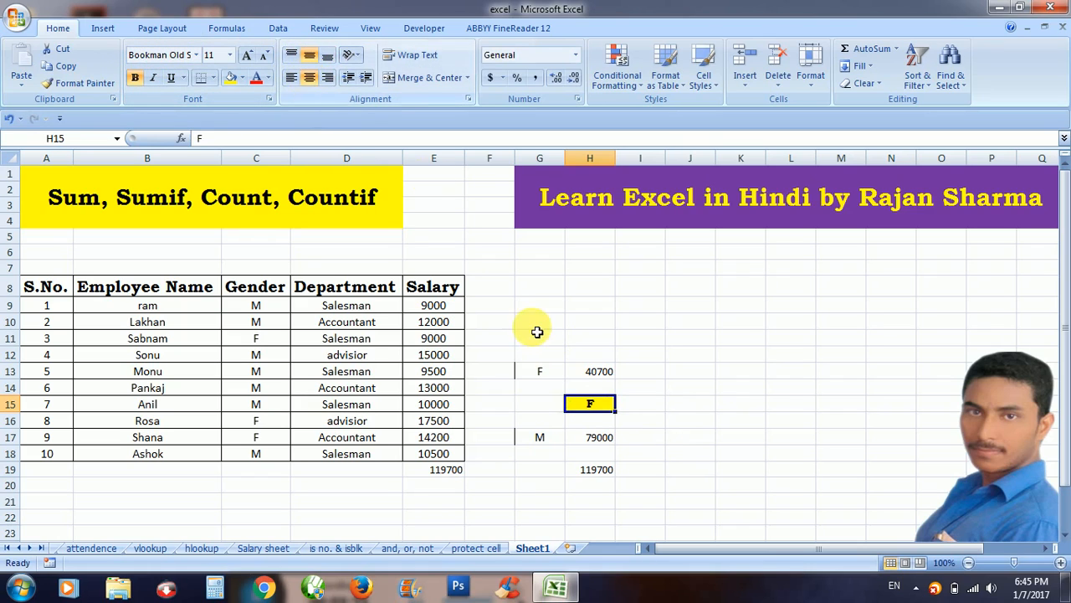
pyautogui.click(643, 406)
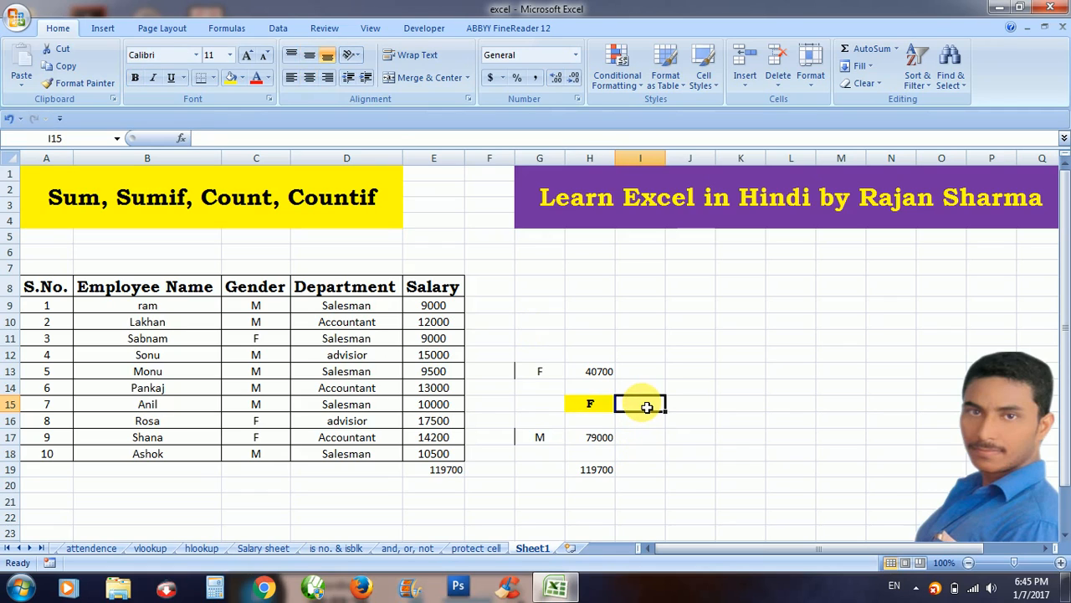
# Enter =SUMIF(C9:C18,H15,E9:E18) in I15, using H15 as the criterion.
pyautogui.write('=sum')
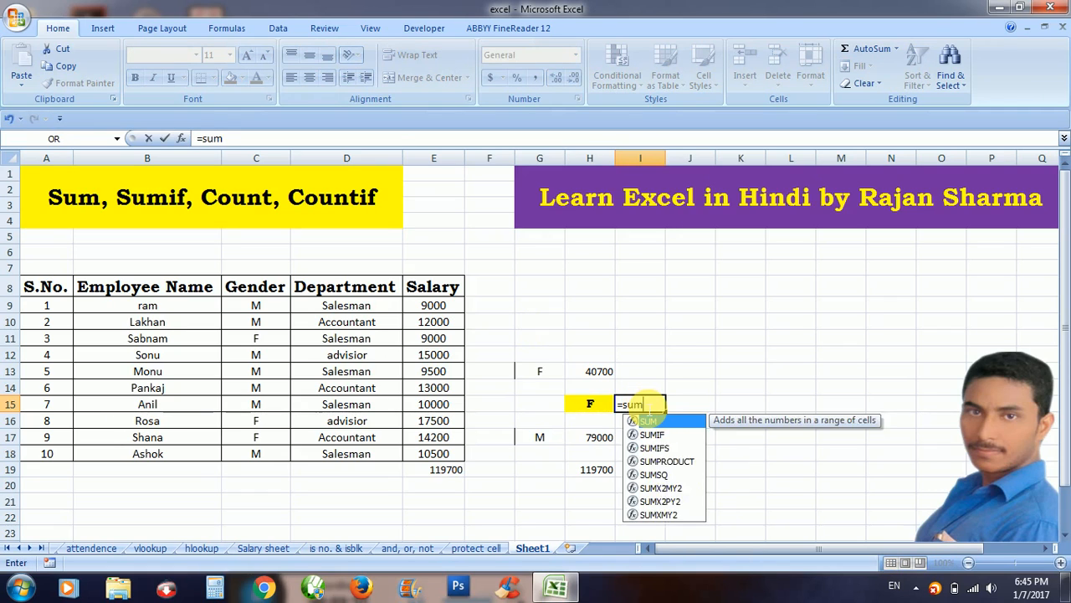
pyautogui.write('if(')
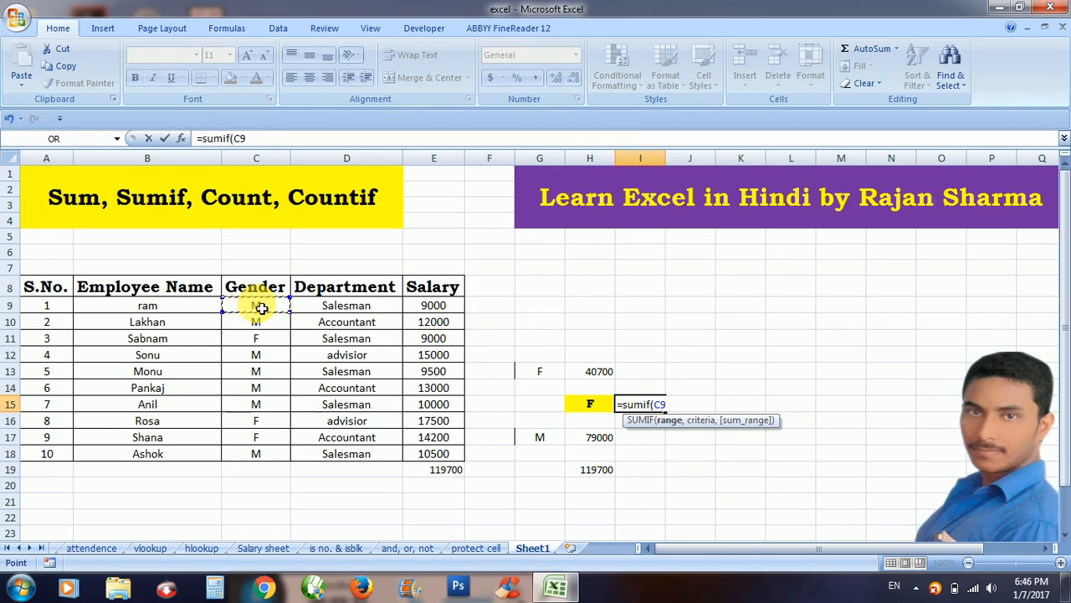
pyautogui.moveTo(261, 308); pyautogui.dragTo(266, 458)
pyautogui.write(',')
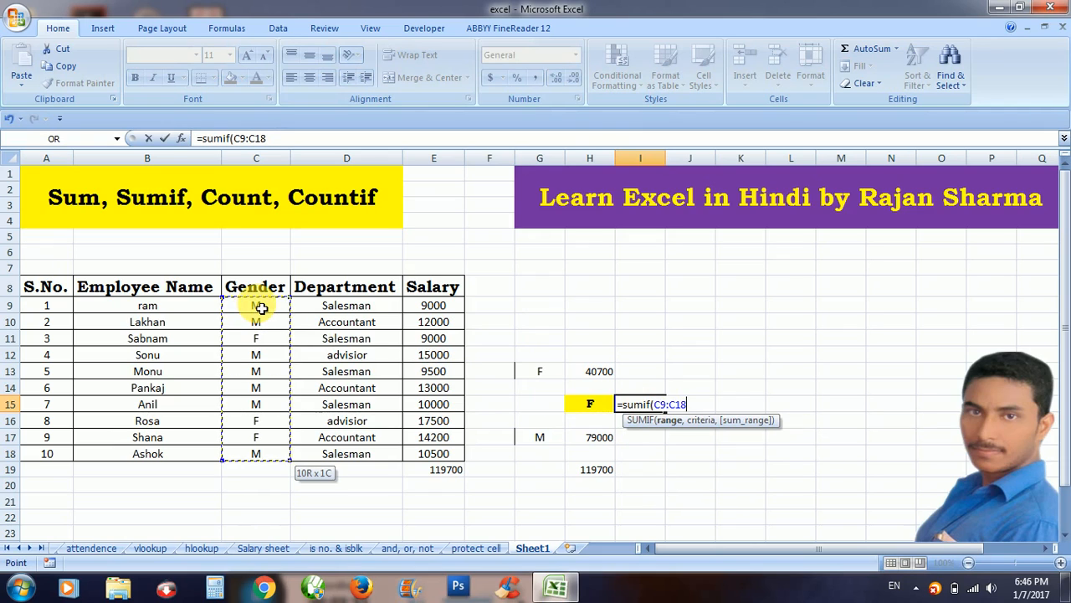
pyautogui.click(598, 407)
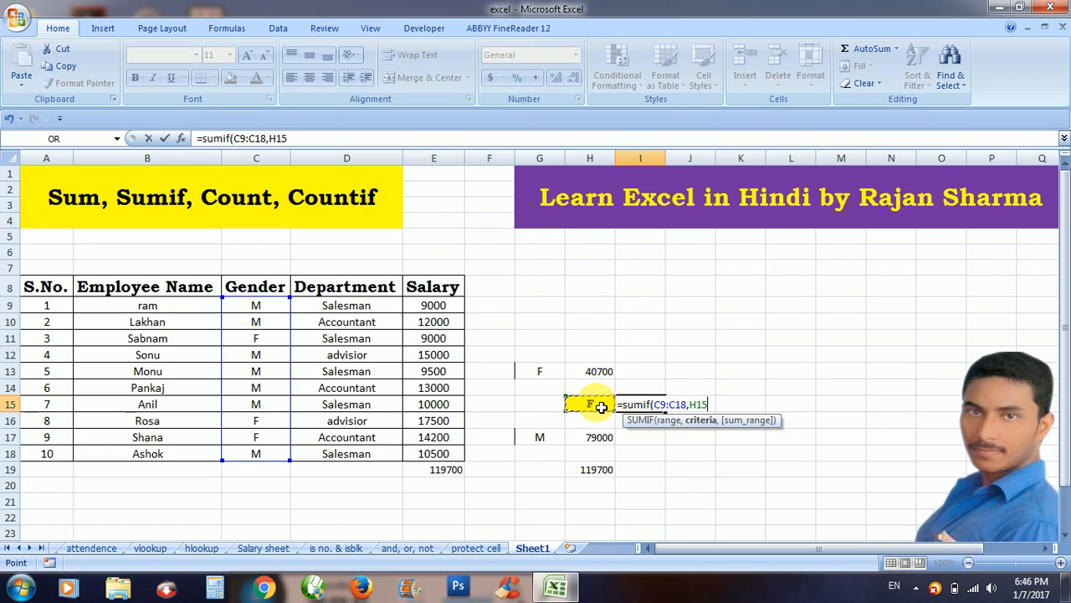
pyautogui.write(',')
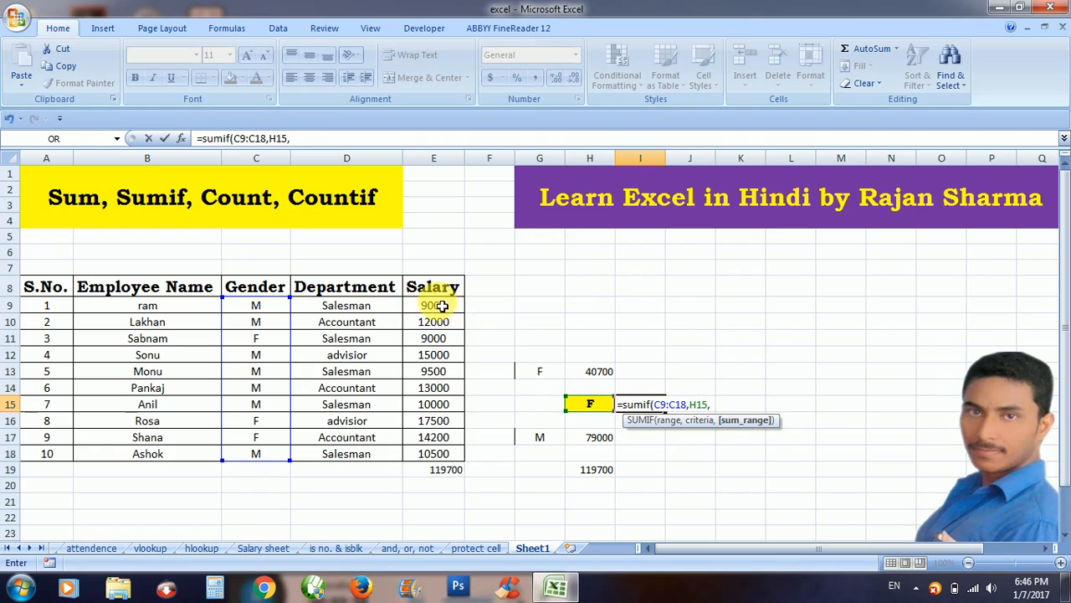
pyautogui.moveTo(437, 305); pyautogui.dragTo(441, 314)
pyautogui.hotkey('shift', 'Down')
pyautogui.hotkey('shift', 'Down')
pyautogui.hotkey('shift', 'Down')
pyautogui.hotkey('shift', 'Down')
pyautogui.hotkey('shift', 'Down')
pyautogui.hotkey('shift', 'Down')
pyautogui.hotkey('shift', 'Down')
pyautogui.hotkey('shift', 'Down')
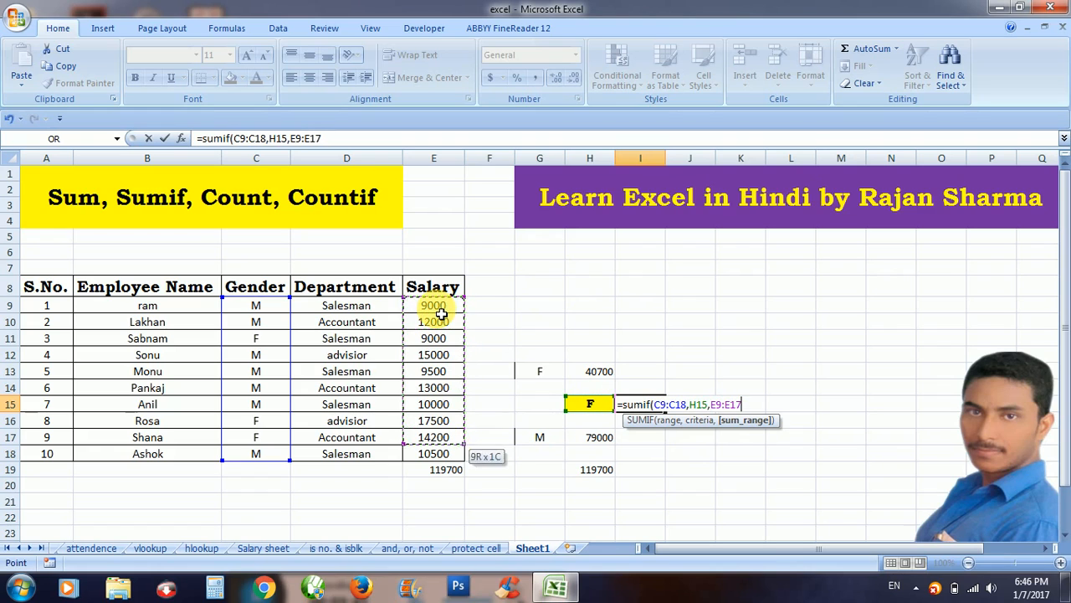
pyautogui.write(')')
pyautogui.press('Return')
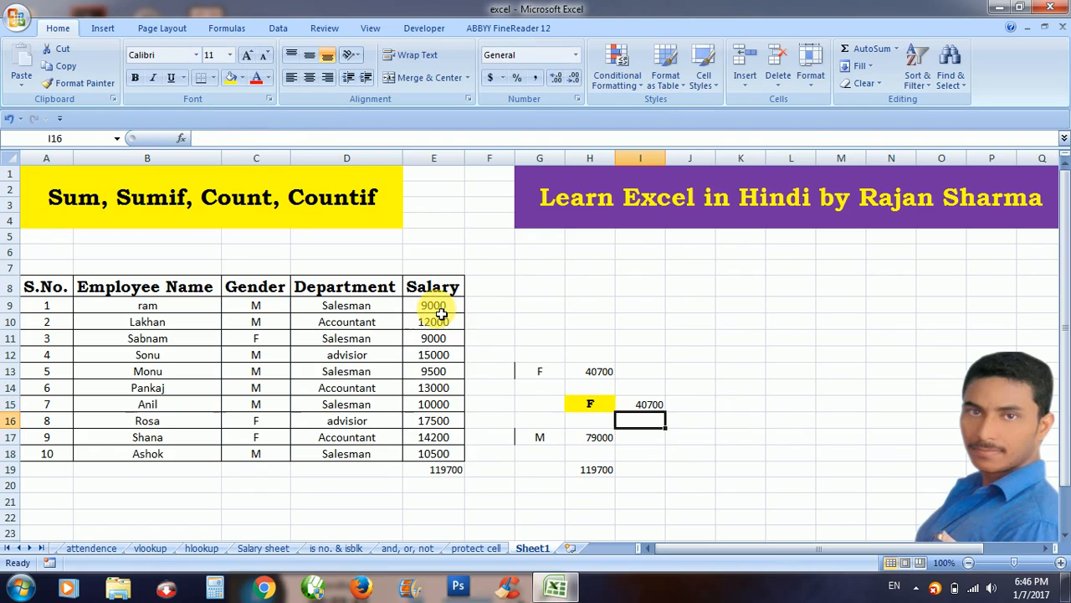
pyautogui.click(652, 403)
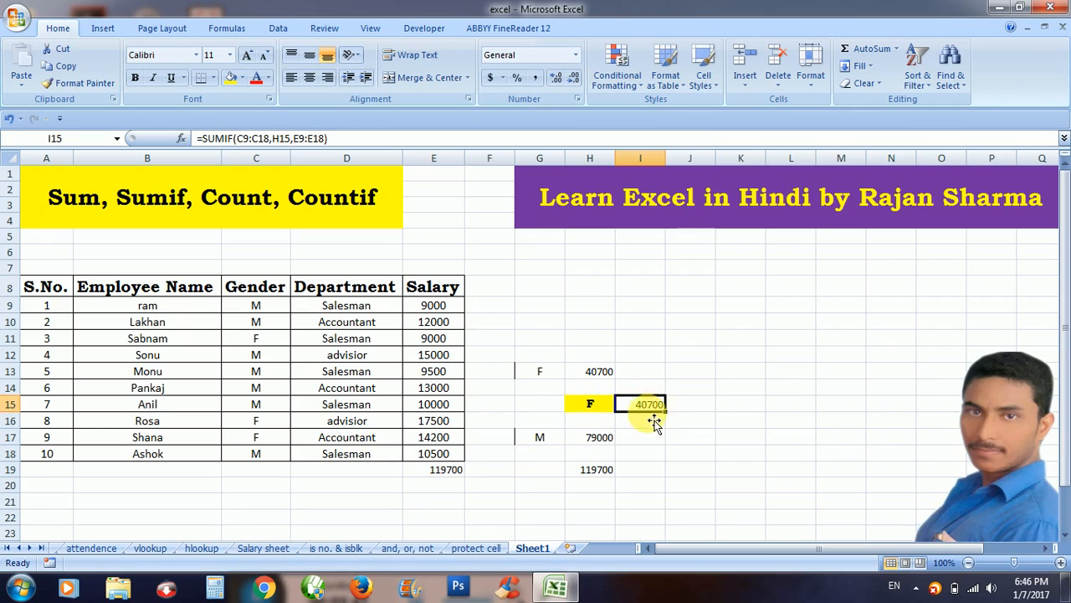
# Change the H15 criterion from F to M so I15 shows 79000.
pyautogui.click(612, 413)
pyautogui.write('M')
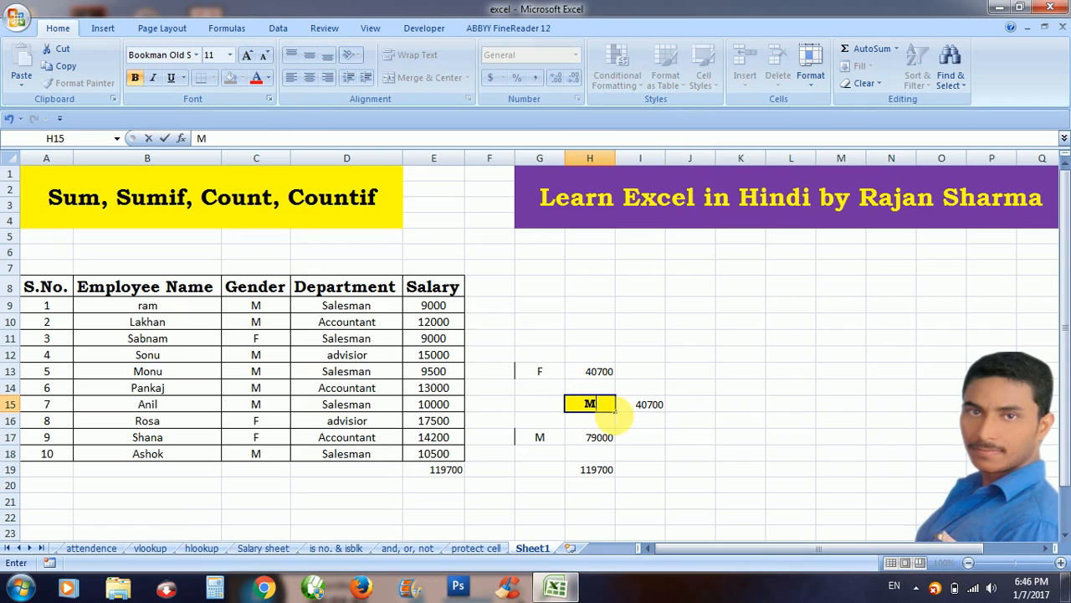
pyautogui.press('Return')
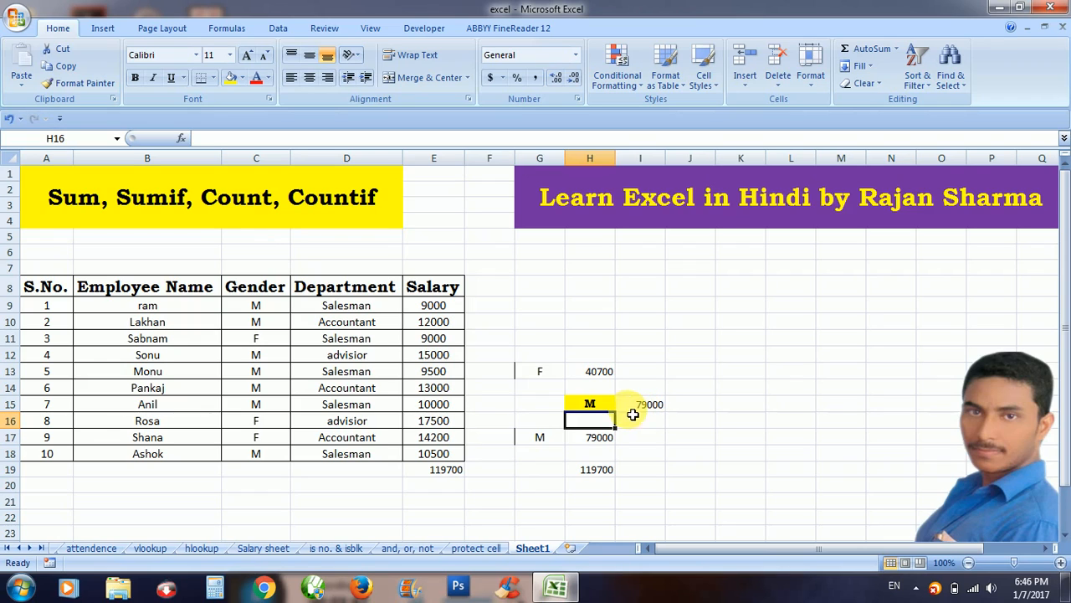
pyautogui.click(501, 470)
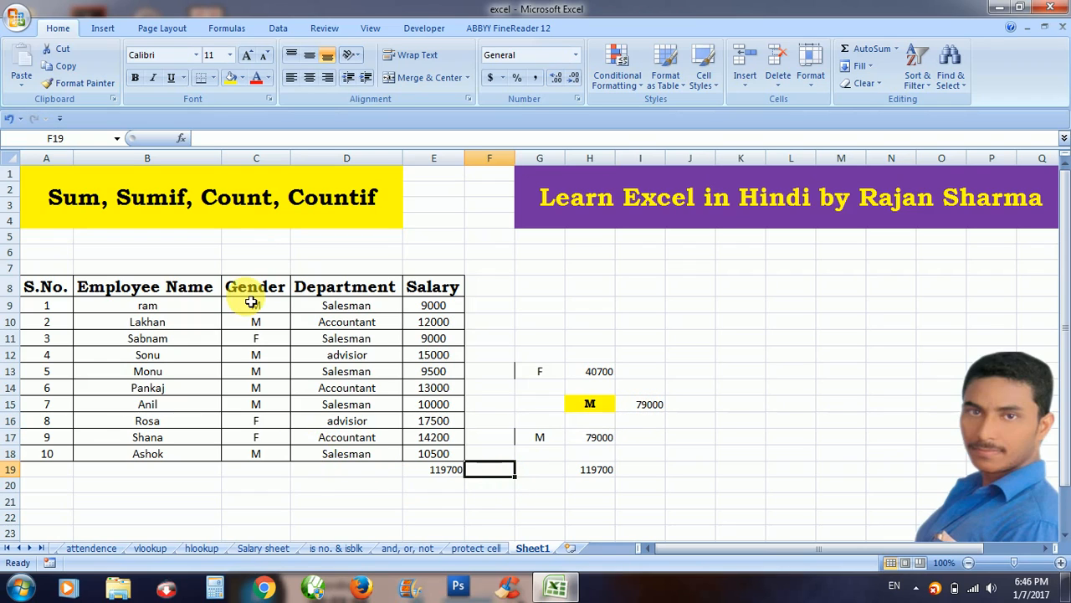
# Label B21 'Count' in bold Bookman Old Style with yellow fill.
pyautogui.click(206, 507)
pyautogui.write('Count')
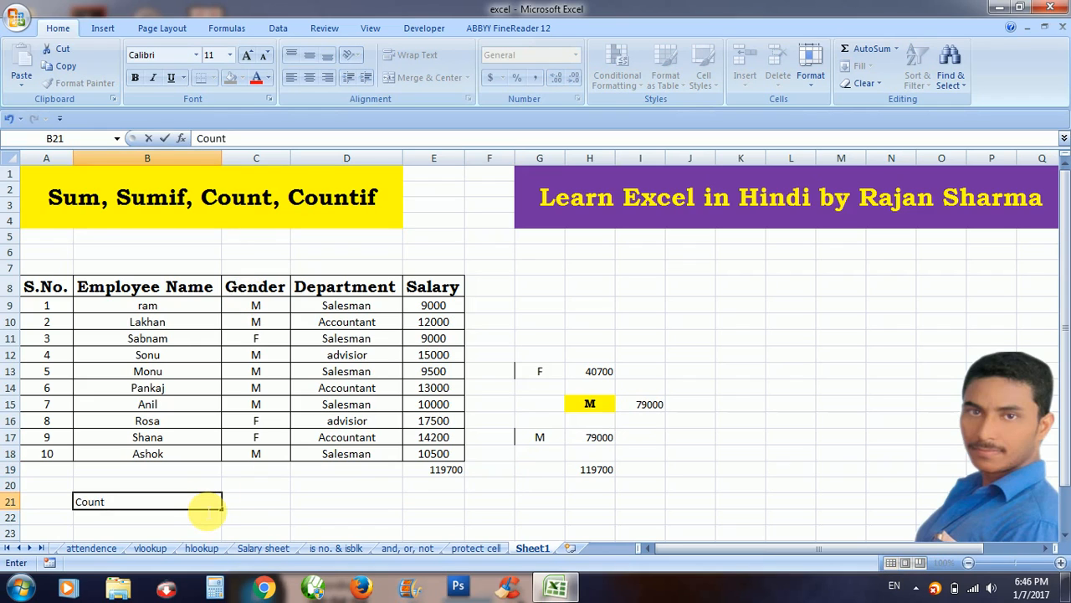
pyautogui.press('Return')
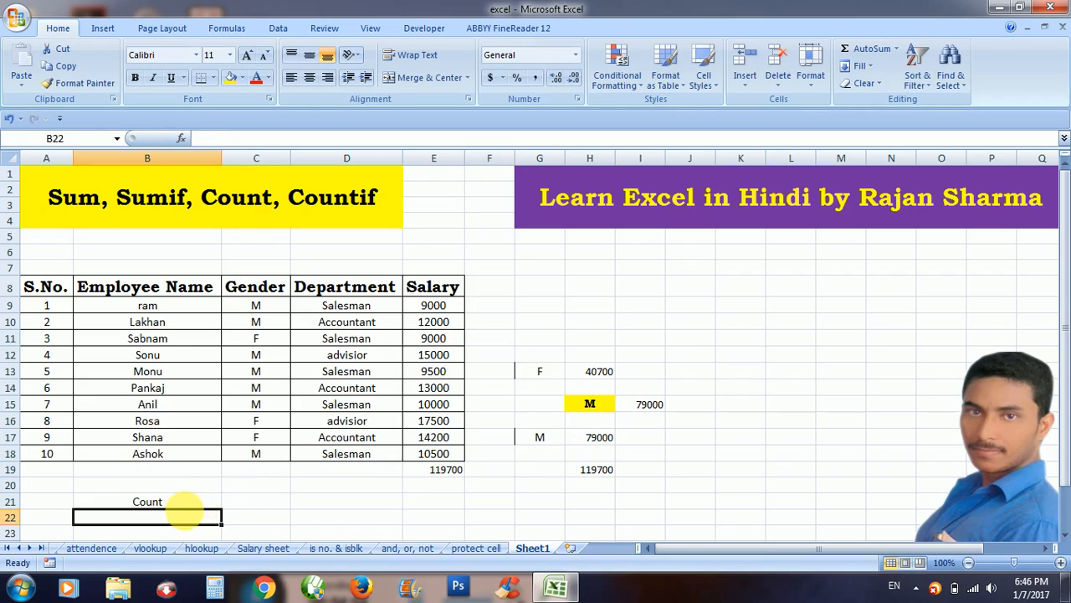
pyautogui.click(191, 507)
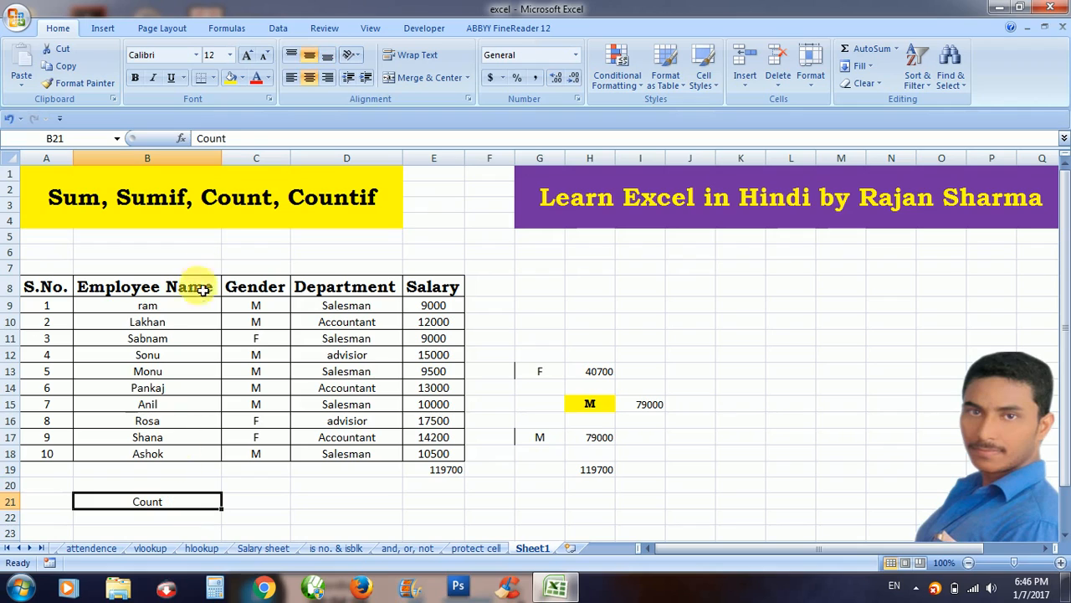
pyautogui.click(230, 77)
pyautogui.click(187, 55)
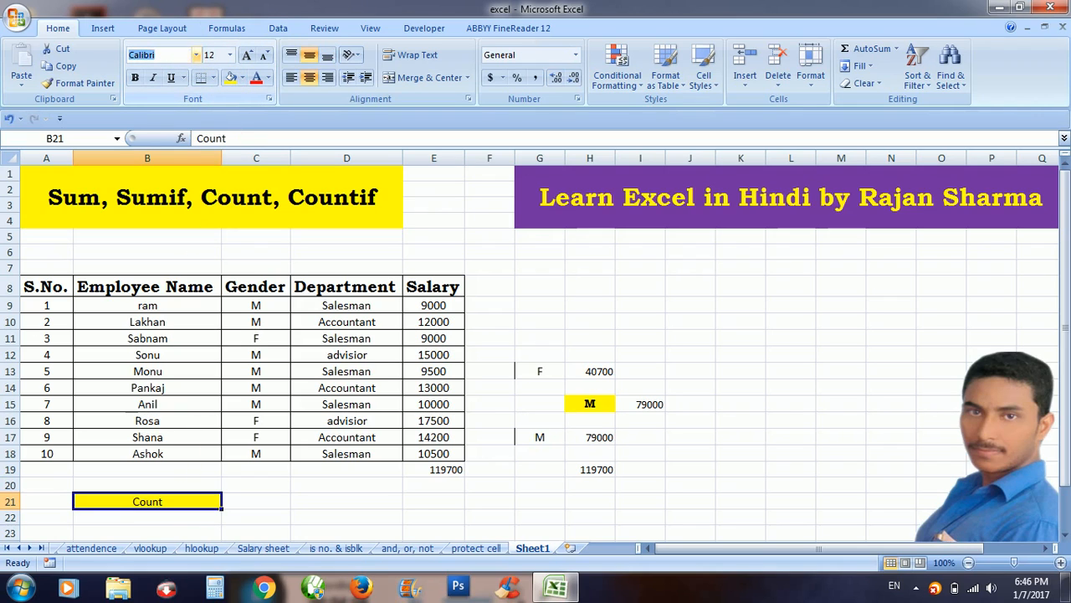
pyautogui.write('Bookman Old S')
pyautogui.press('Return')
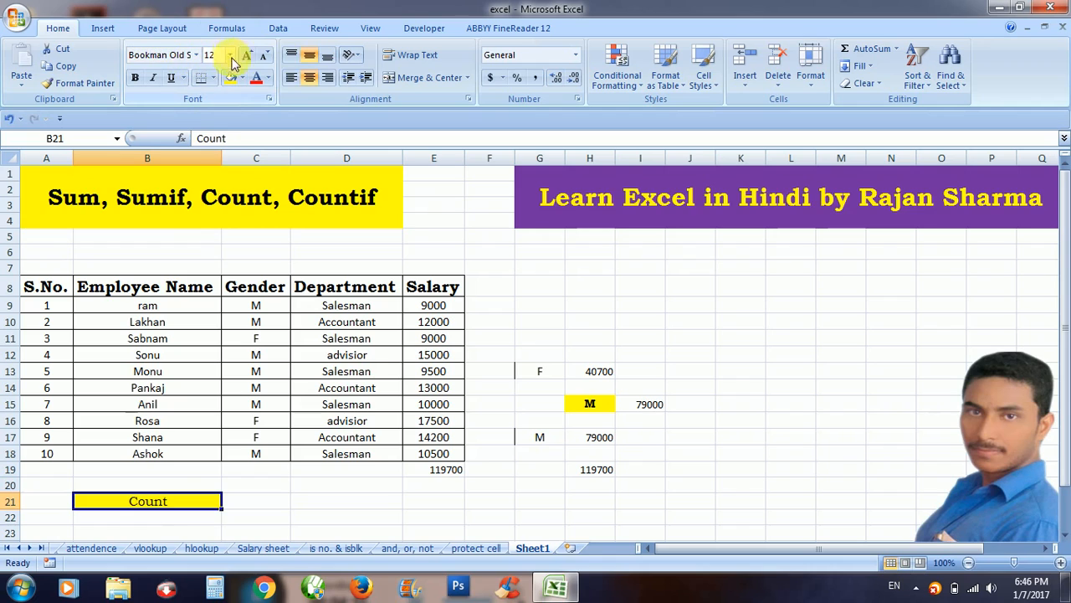
pyautogui.click(136, 78)
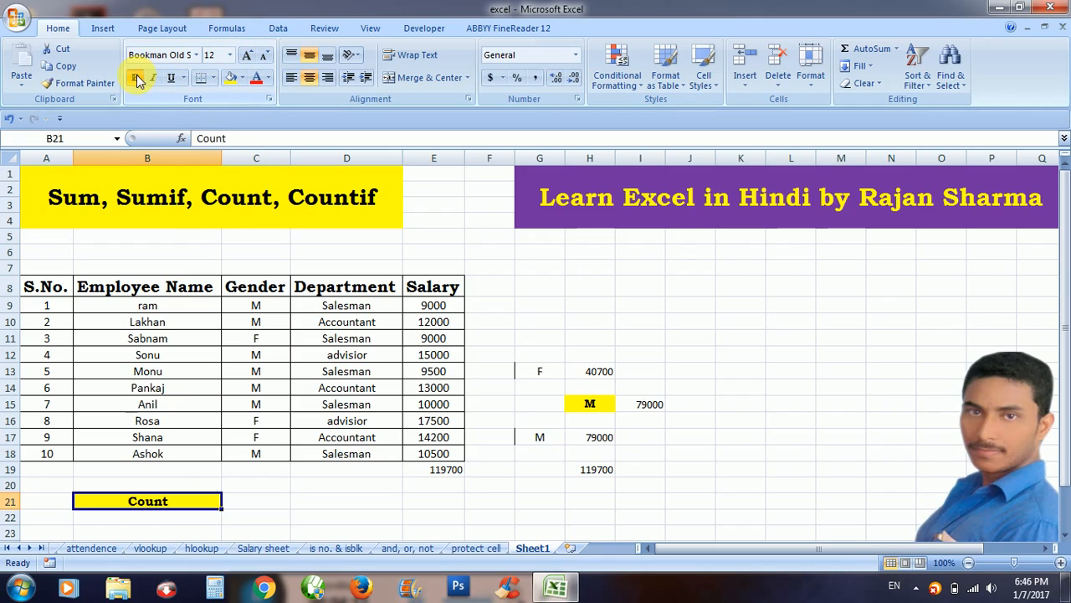
# Enter =COUNT(E9:E18) in C21, showing 10.
pyautogui.click(279, 506)
pyautogui.write('=cu')
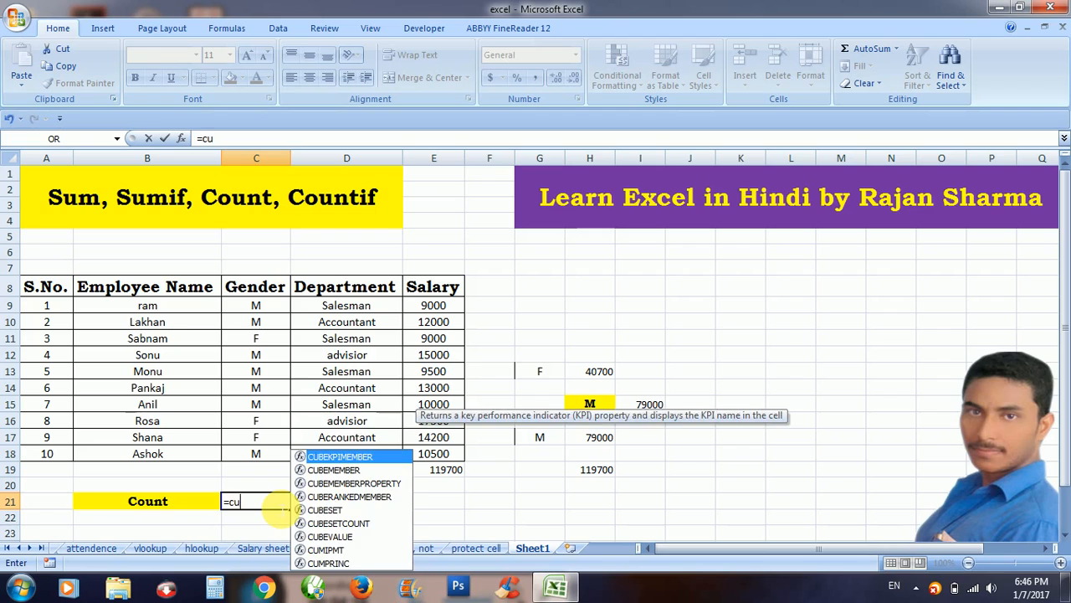
pyautogui.press('BackSpace')
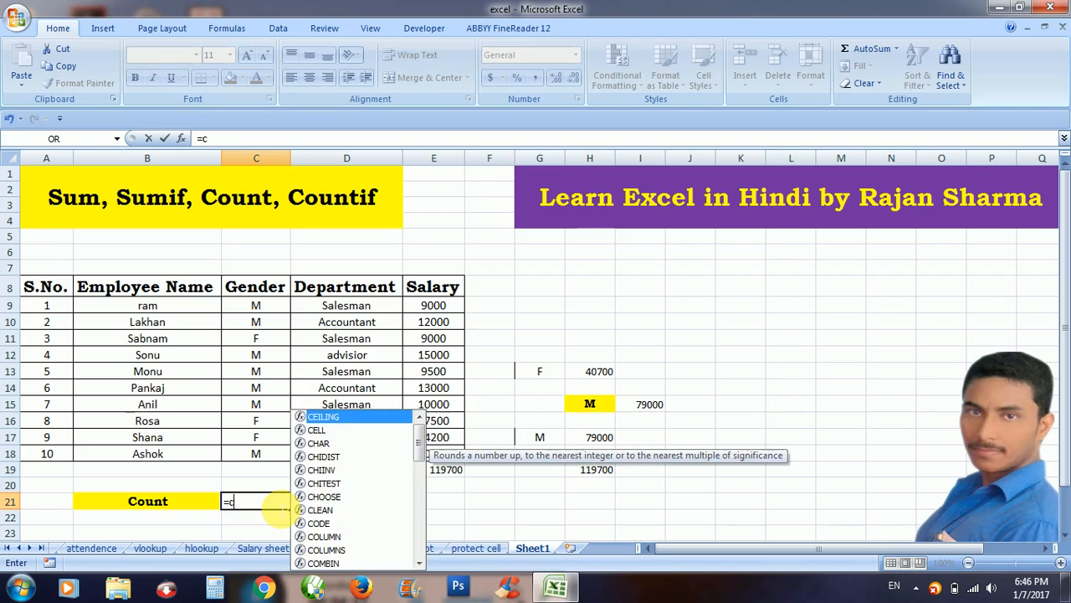
pyautogui.write('ount')
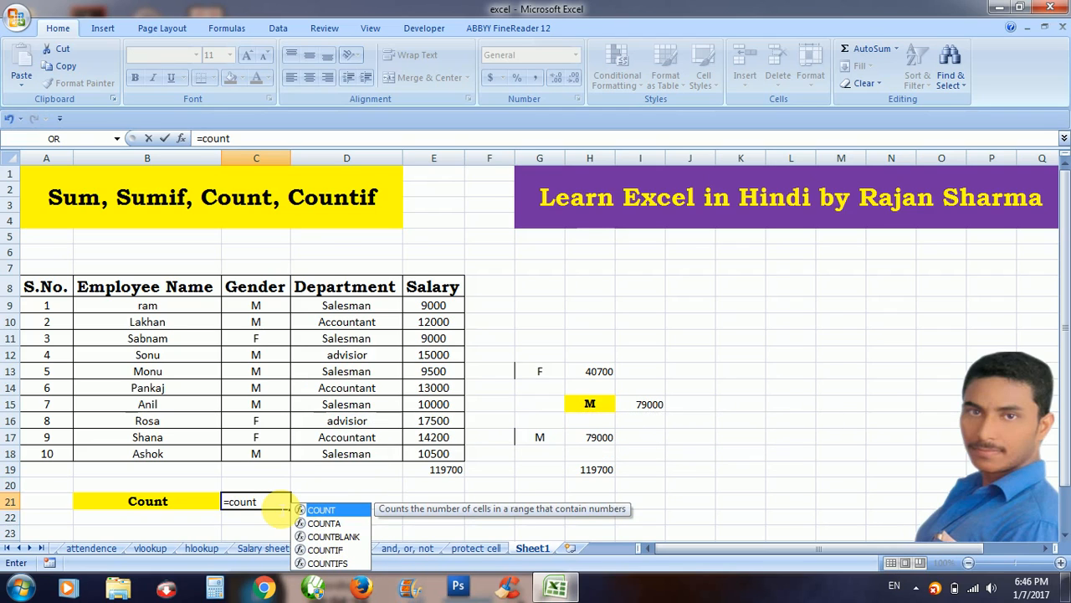
pyautogui.write('(')
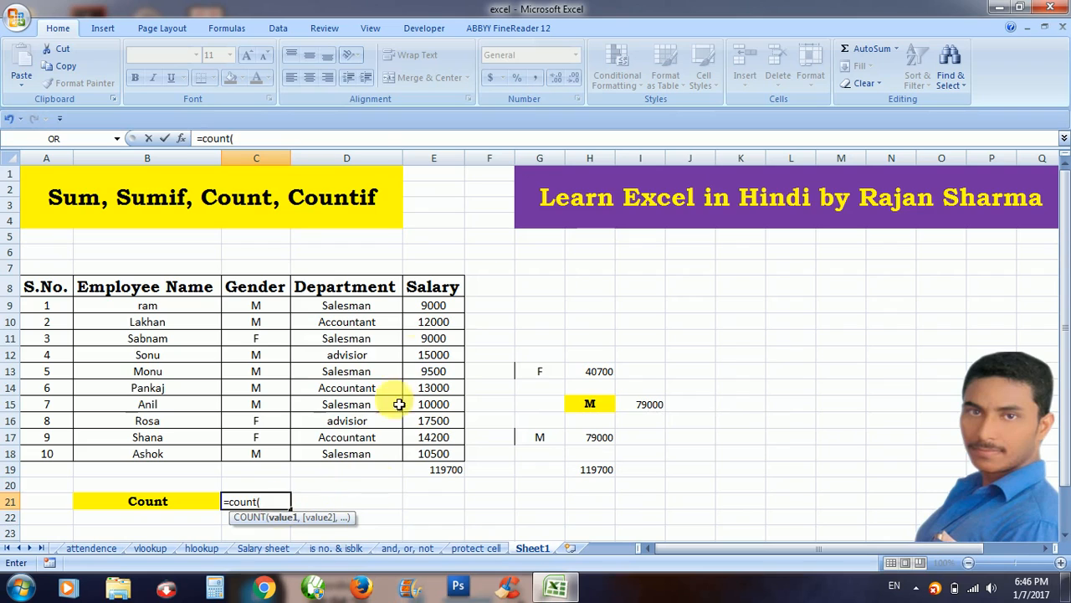
pyautogui.click(433, 308)
pyautogui.hotkey('shift', 'Down')
pyautogui.hotkey('shift', 'Down')
pyautogui.hotkey('shift', 'Down')
pyautogui.hotkey('shift', 'Down')
pyautogui.hotkey('shift', 'Down')
pyautogui.hotkey('shift', 'Down')
pyautogui.hotkey('shift', 'Down')
pyautogui.hotkey('shift', 'Down')
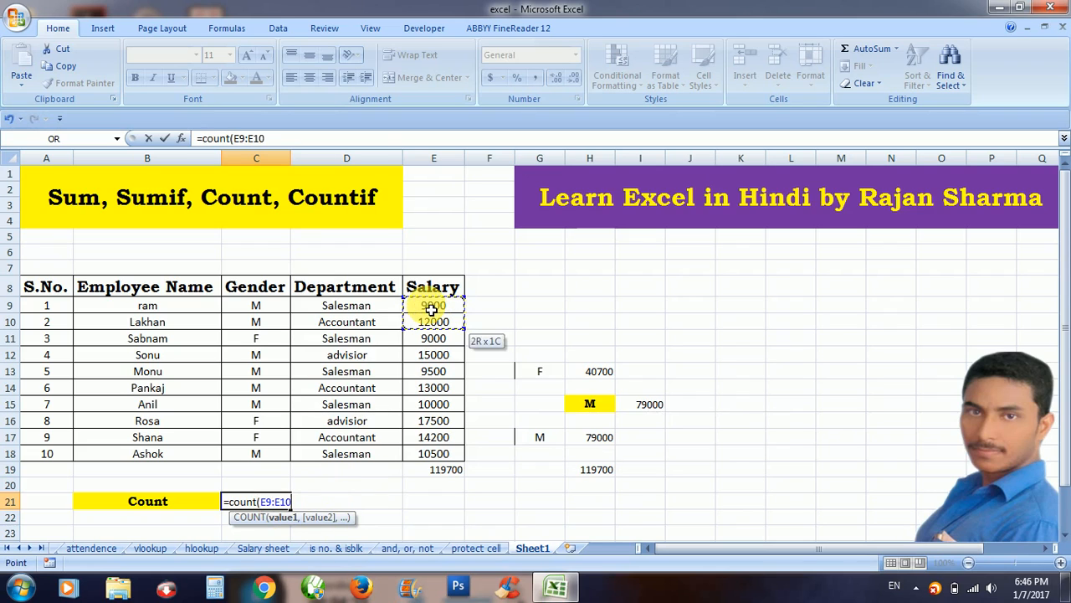
pyautogui.hotkey('shift', 'Down')
pyautogui.write(')')
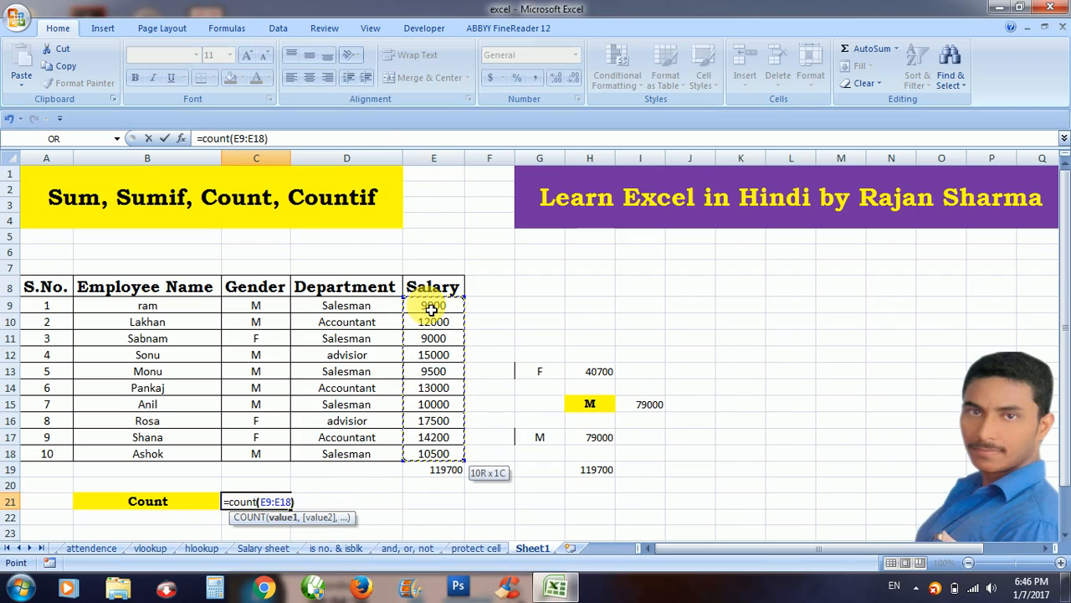
pyautogui.press('Return')
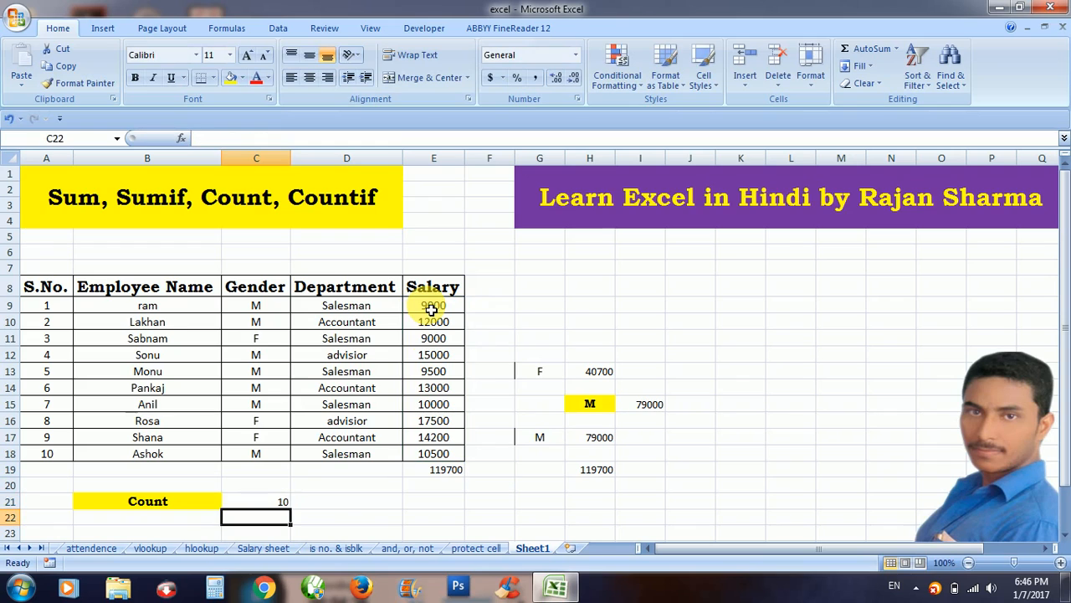
pyautogui.click(282, 501)
# Step through salaries E9 to E18 to verify the count of 10.
pyautogui.click(432, 307)
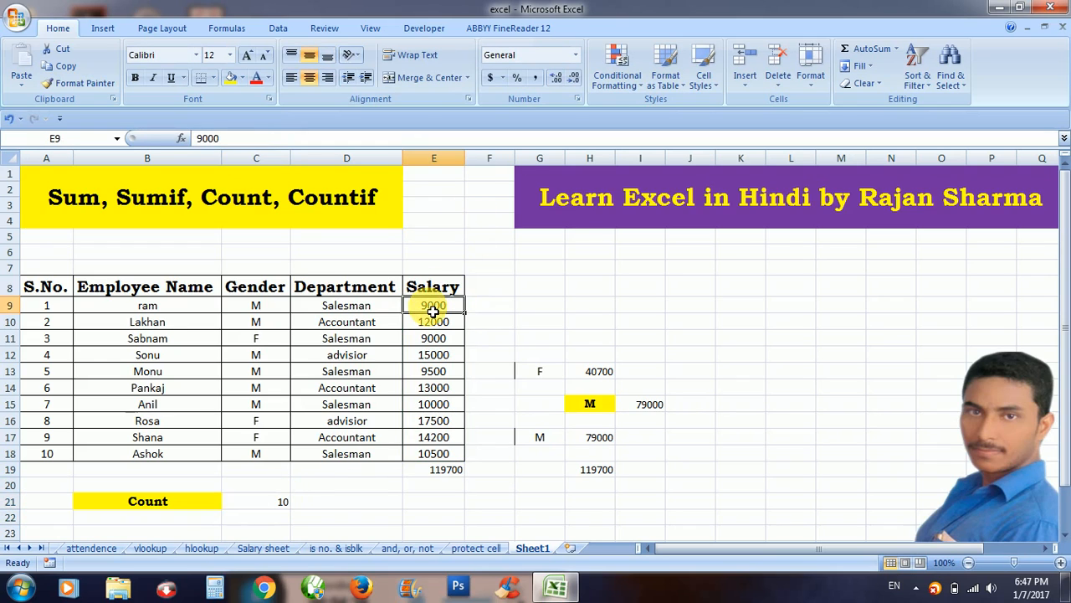
pyautogui.press('Down')
pyautogui.press('Down')
pyautogui.press('Down')
pyautogui.press('Down')
pyautogui.press('Down')
pyautogui.press('Down')
pyautogui.press('Down')
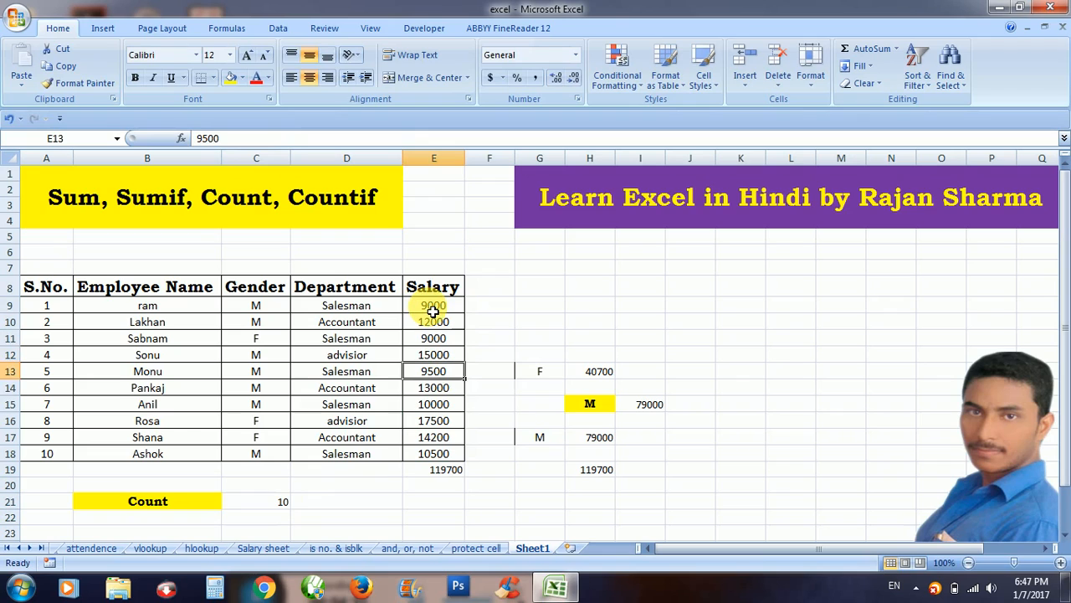
pyautogui.press('Down')
pyautogui.press('Down')
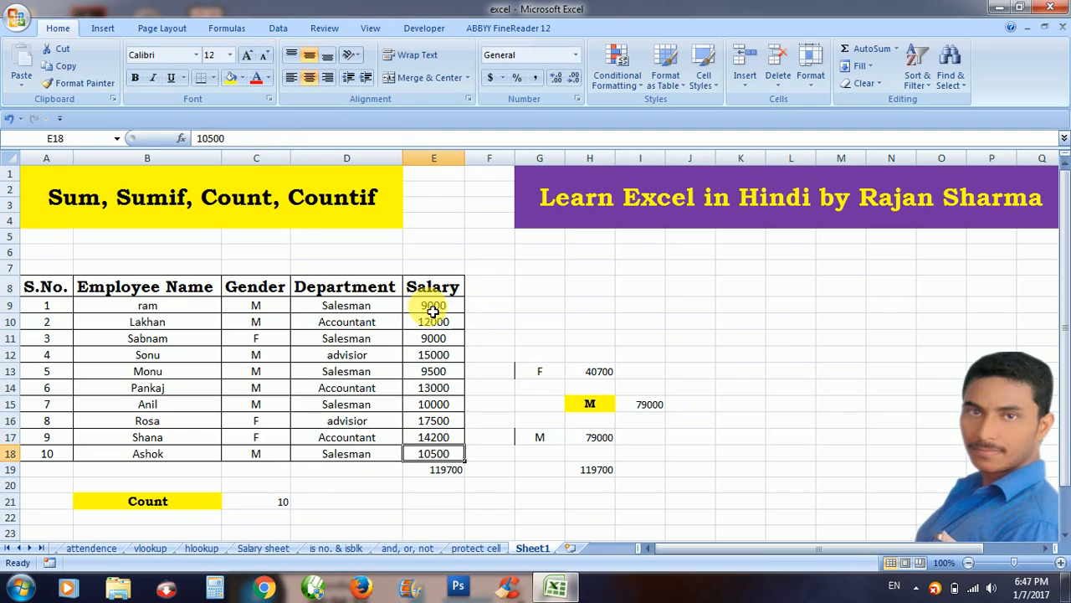
pyautogui.press('Down')
pyautogui.press('Down')
pyautogui.press('Left')
pyautogui.press('Left')
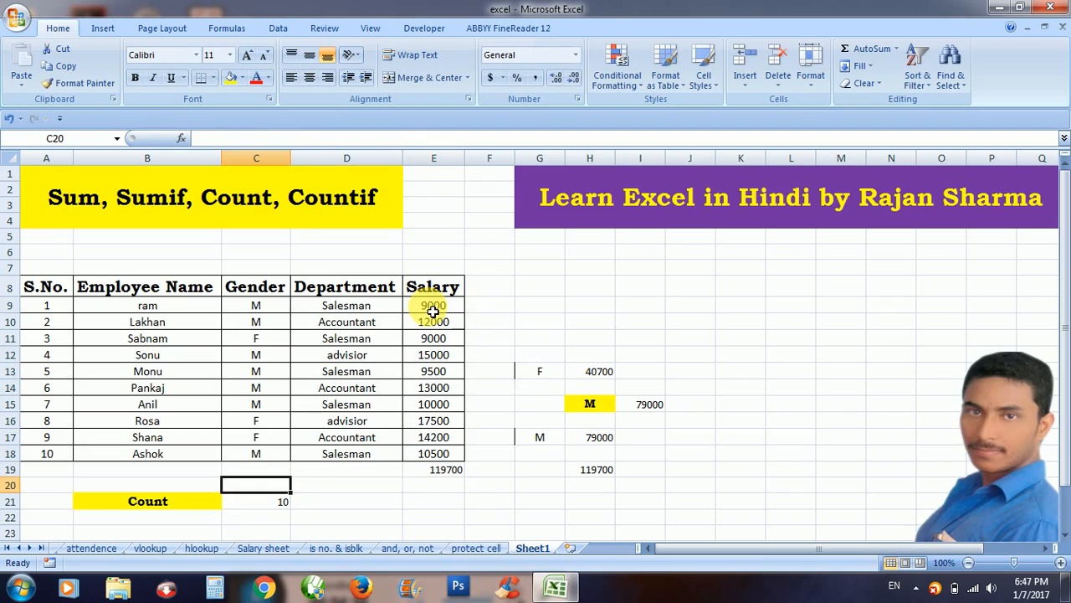
pyautogui.press('Down')
pyautogui.press('Left')
pyautogui.press('Down')
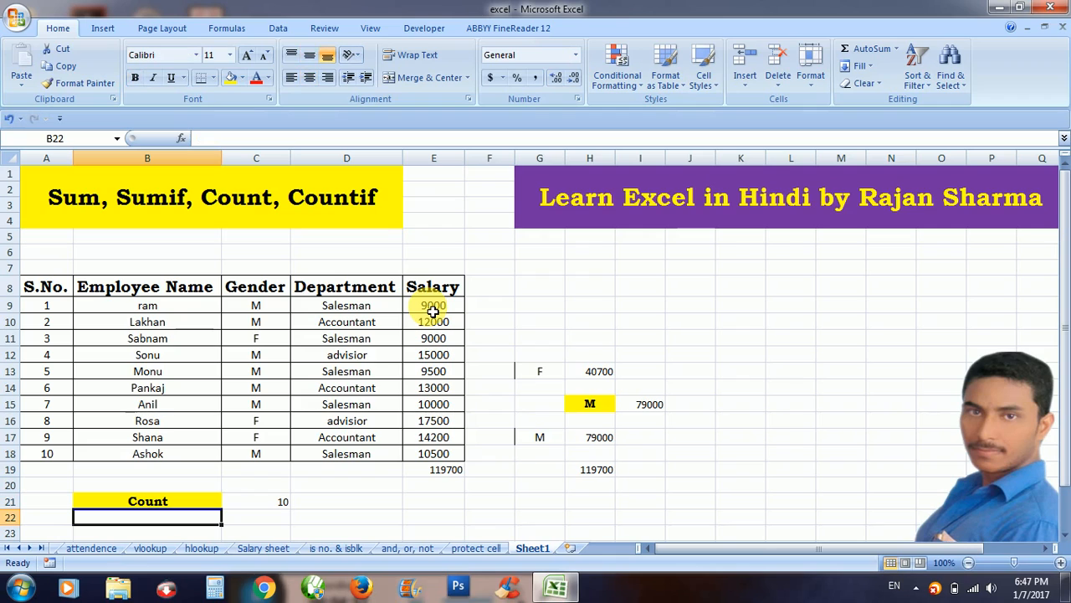
# Enter 'Countif' in B22, making it bold, Bookman Old Style, yellow-filled and centred.
pyautogui.write('Count')
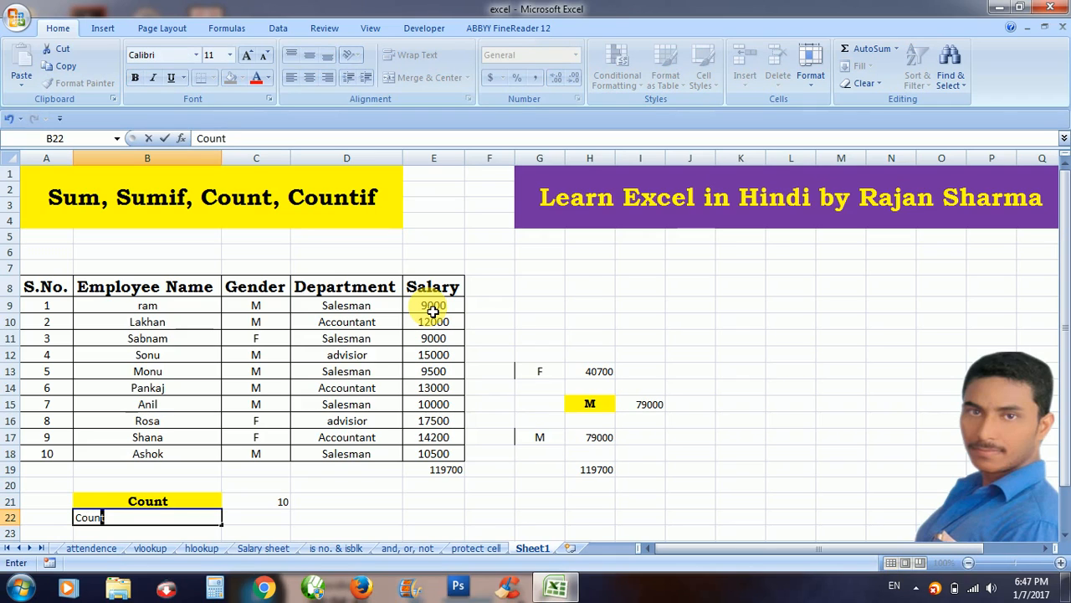
pyautogui.write('if')
pyautogui.press('Return')
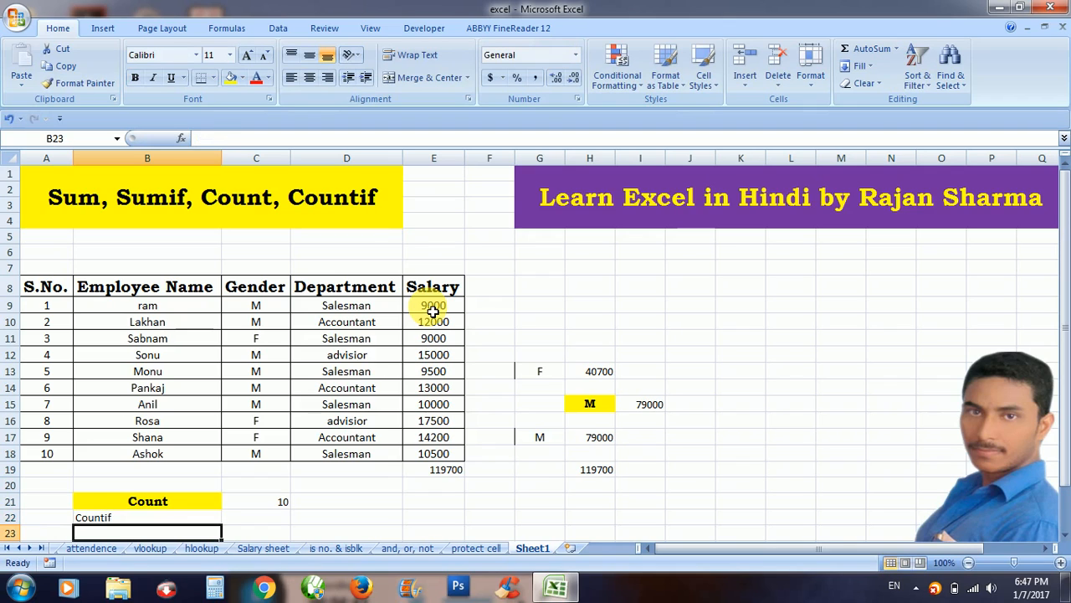
pyautogui.click(210, 519)
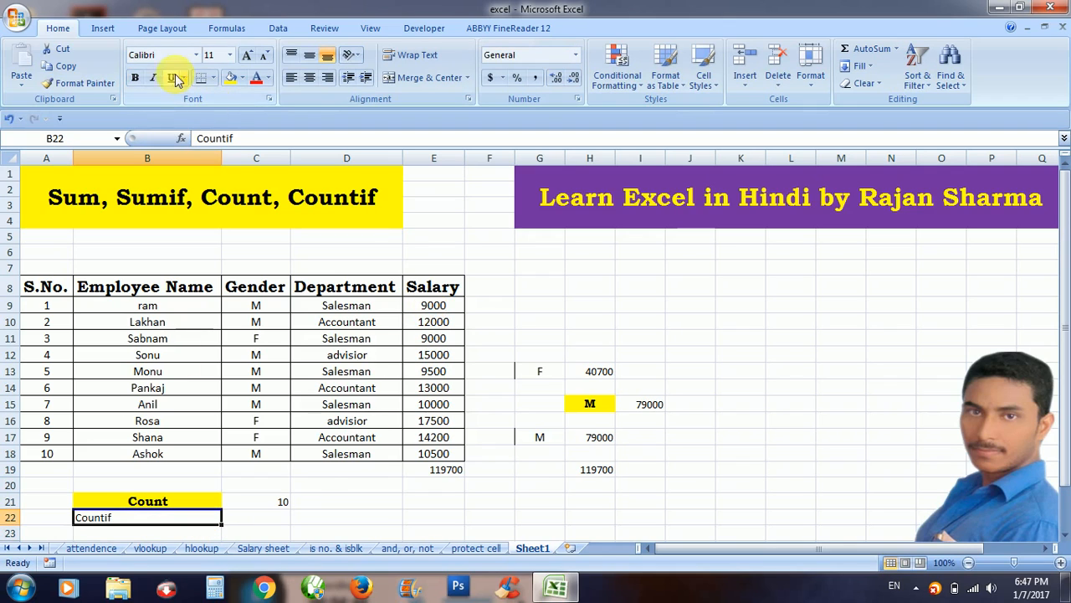
pyautogui.click(135, 77)
pyautogui.click(159, 55)
pyautogui.write('Book Antiqua')
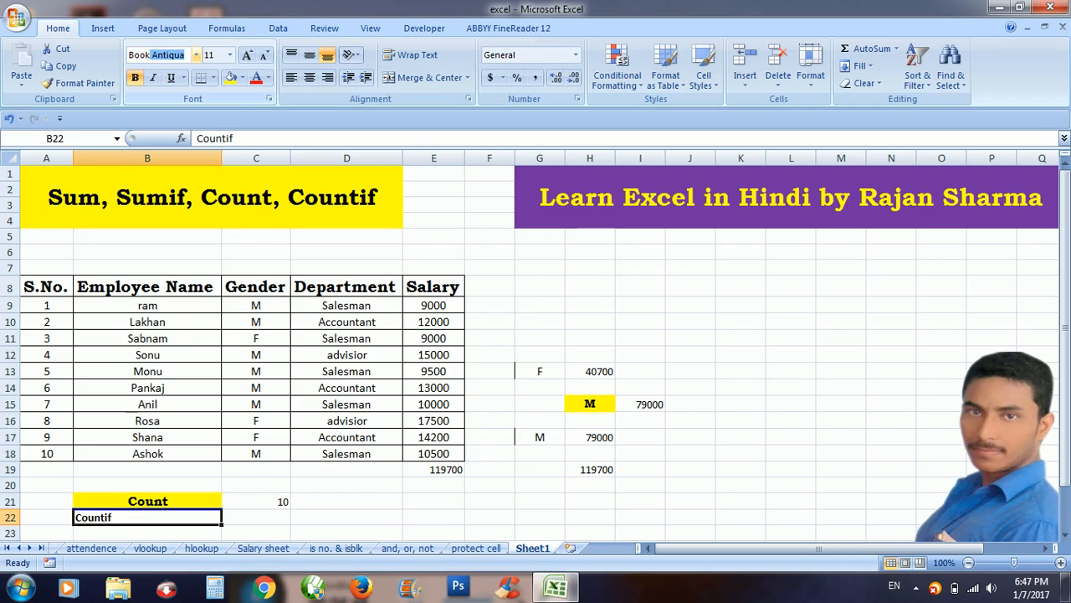
pyautogui.press('Return')
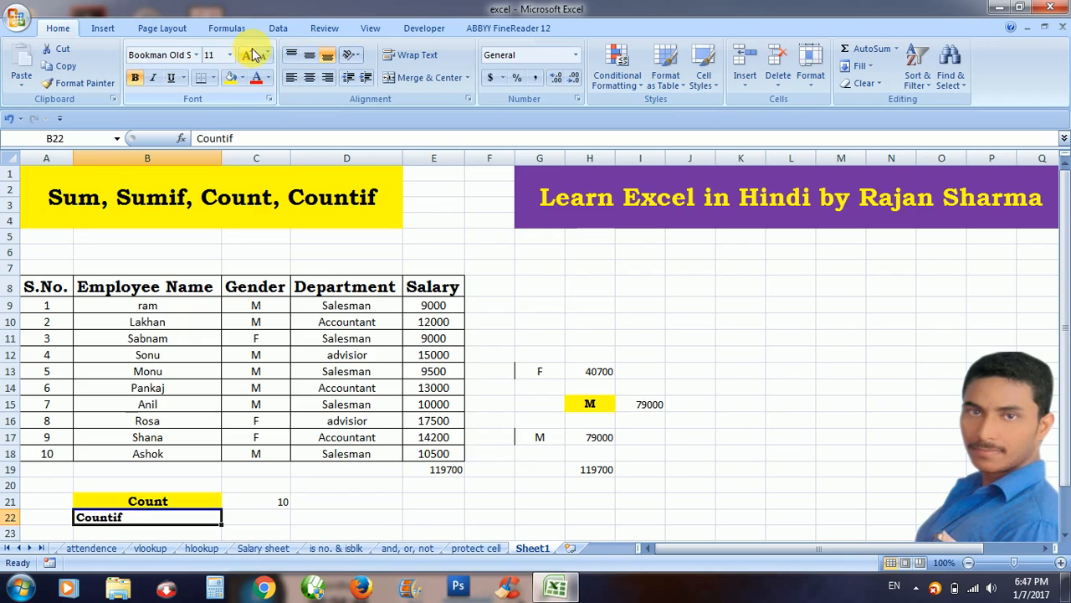
pyautogui.click(232, 79)
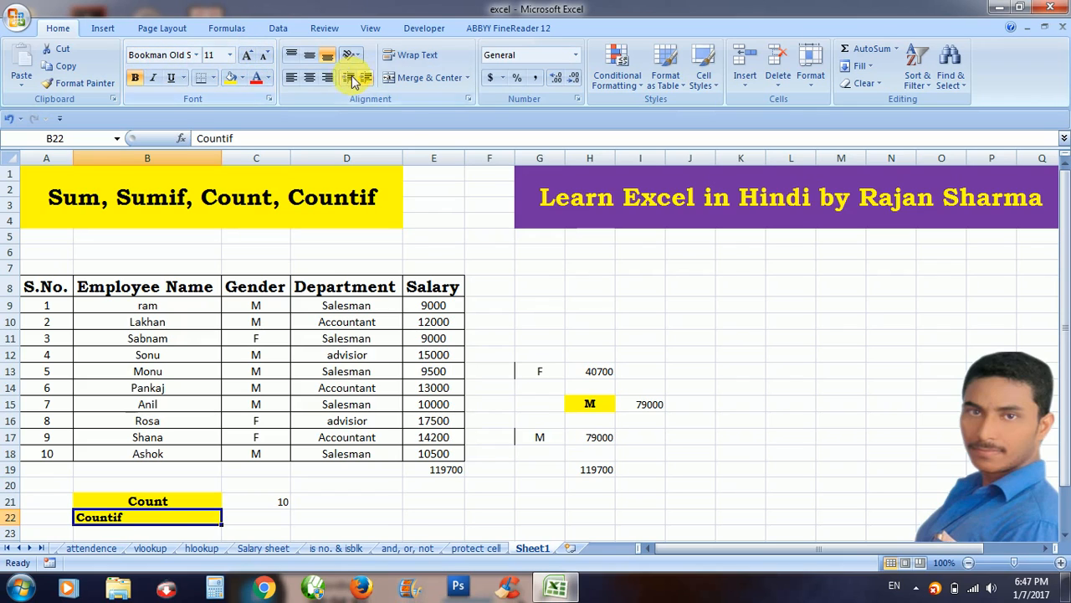
pyautogui.click(310, 77)
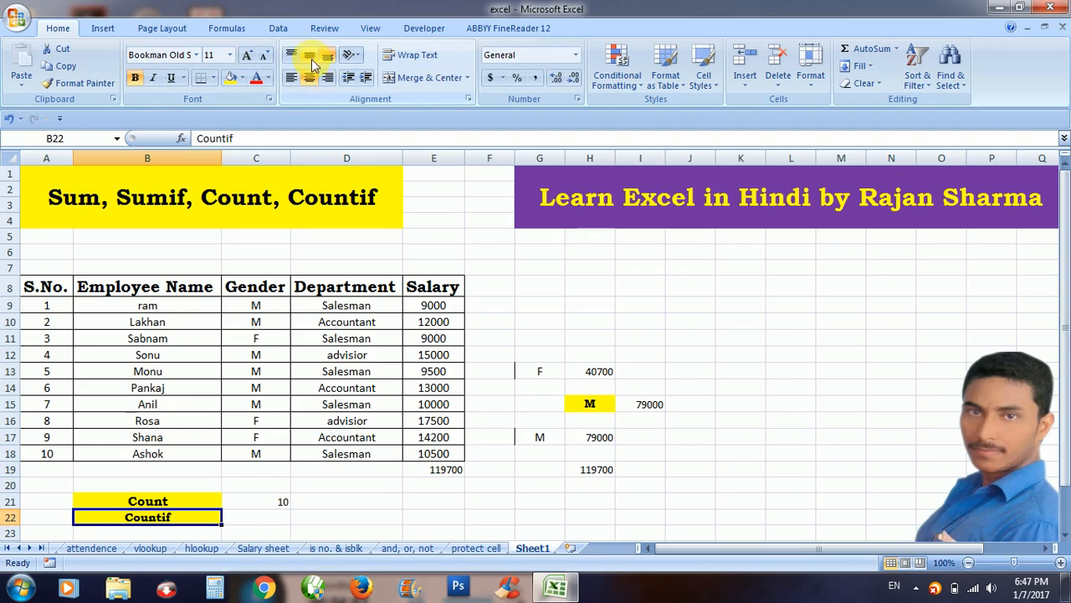
pyautogui.click(274, 522)
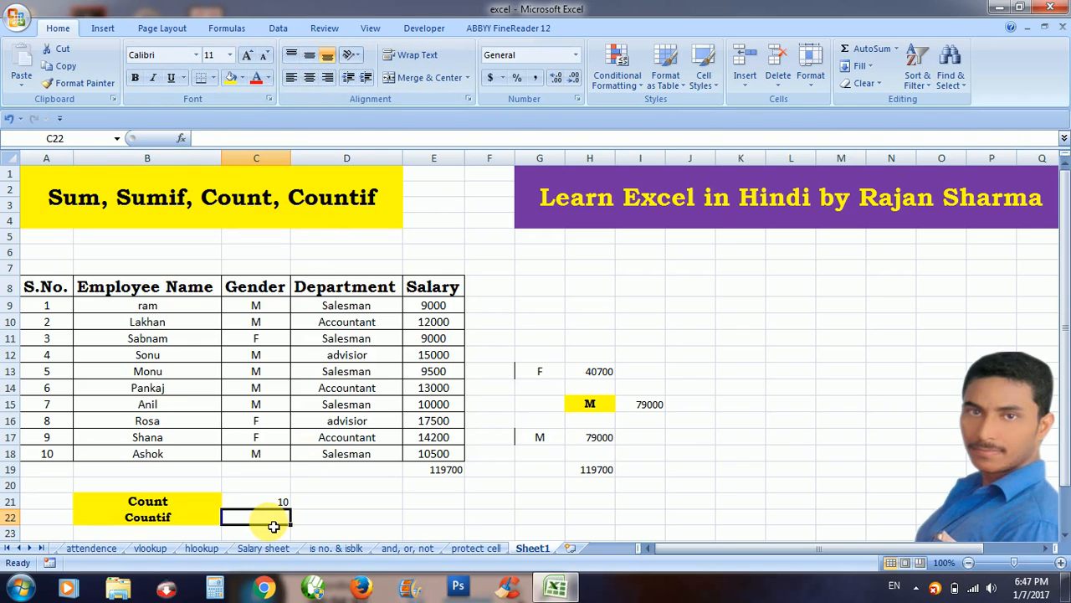
# Enter =COUNTIF(C9:C18,"F") in C22 to count female employees (result 3).
pyautogui.write('=')
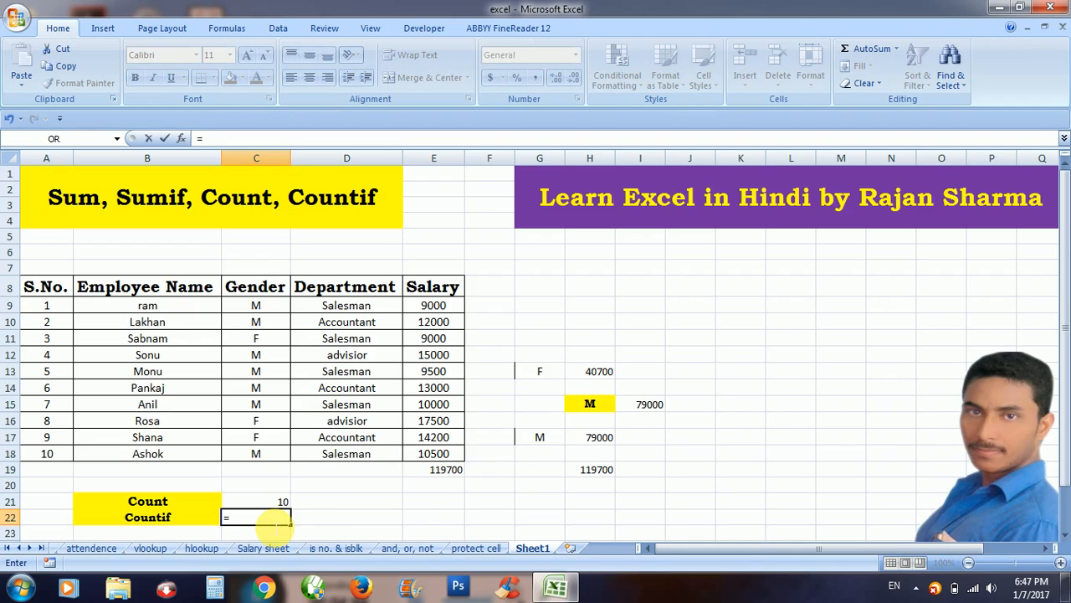
pyautogui.write('countif')
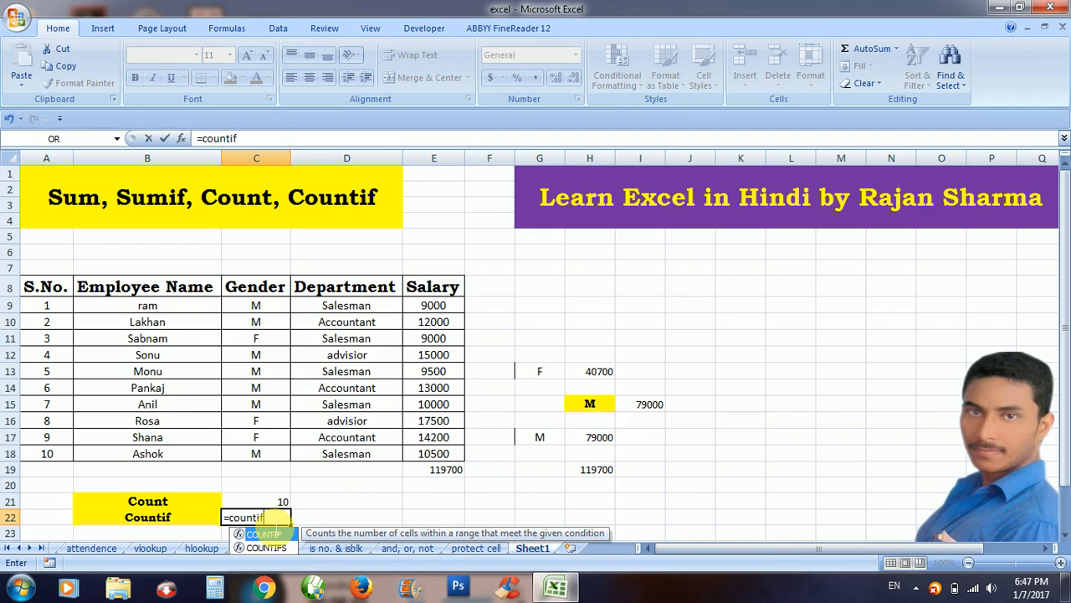
pyautogui.write('(')
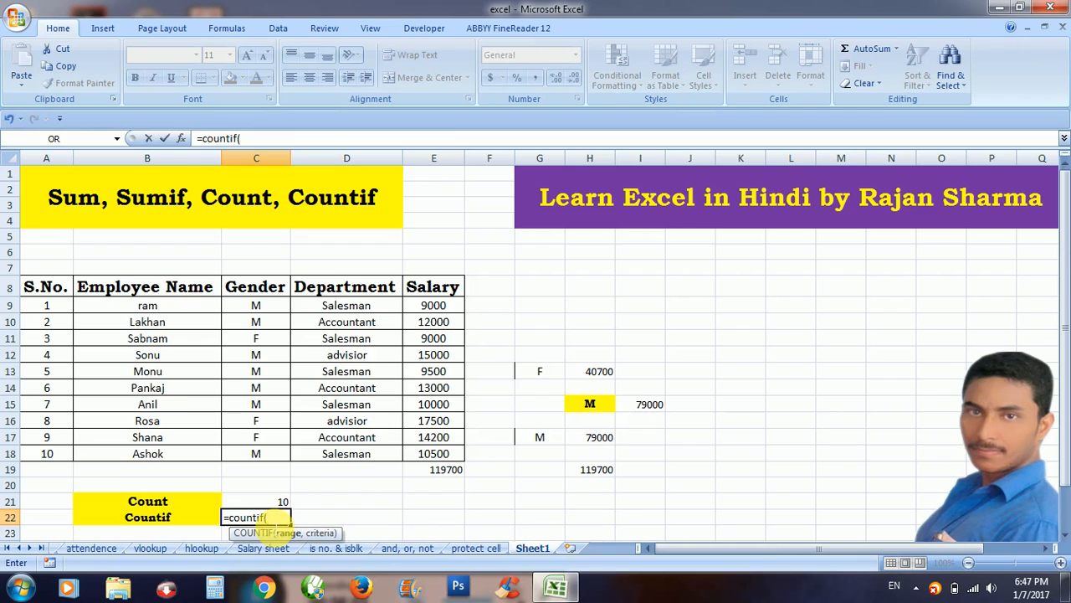
pyautogui.click(271, 310)
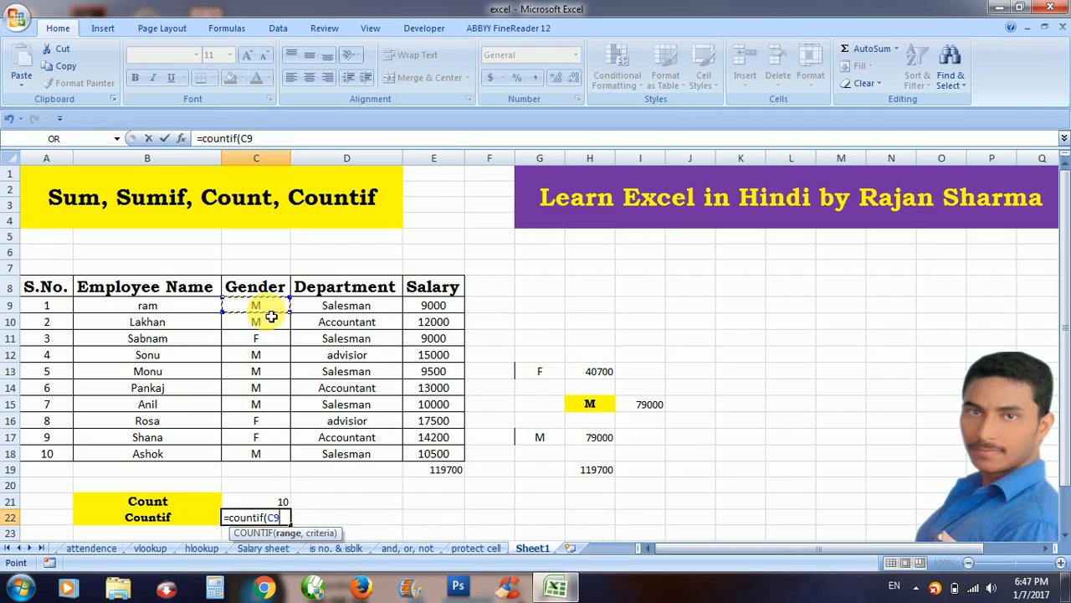
pyautogui.hotkey('shift', 'Down')
pyautogui.hotkey('shift', 'Down')
pyautogui.hotkey('shift', 'Down')
pyautogui.hotkey('shift', 'Down')
pyautogui.hotkey('shift', 'Down')
pyautogui.hotkey('shift', 'Down')
pyautogui.hotkey('shift', 'Down')
pyautogui.hotkey('shift', 'Down')
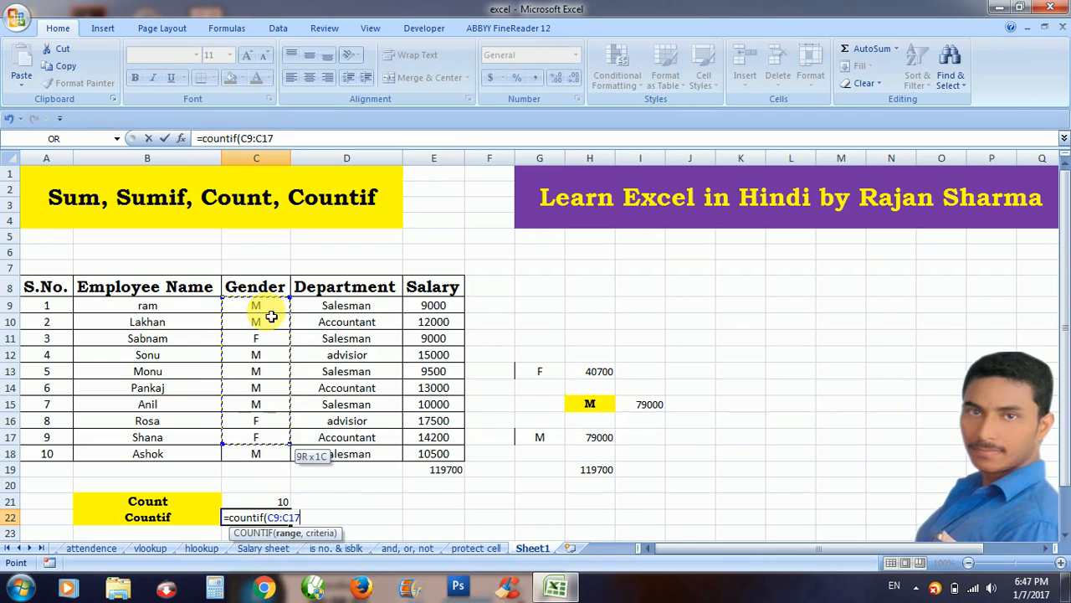
pyautogui.hotkey('shift', 'Down')
pyautogui.write(',')
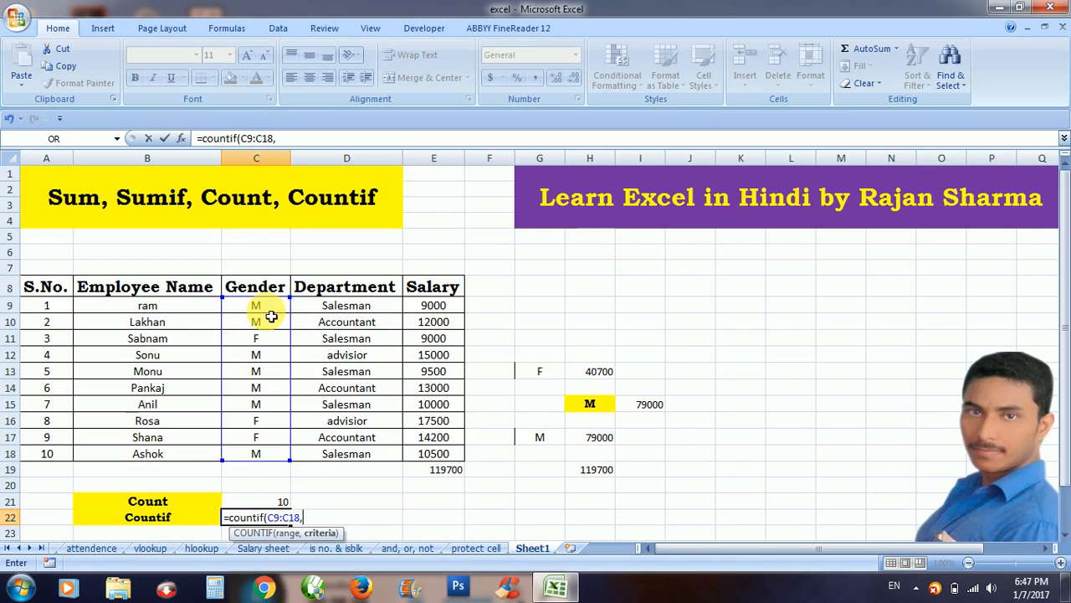
pyautogui.write('"F")')
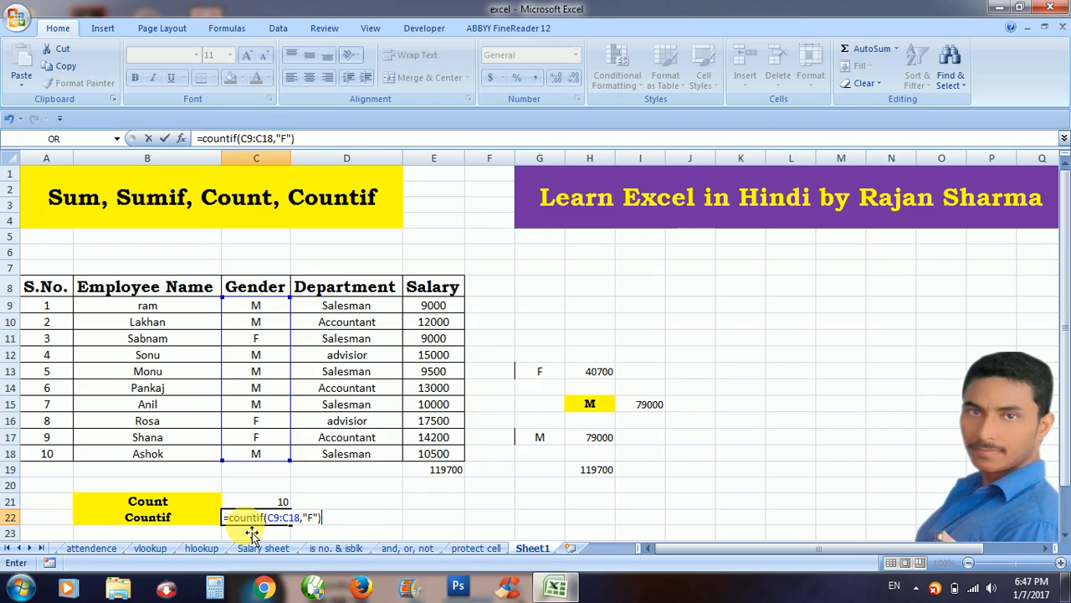
pyautogui.press('Return')
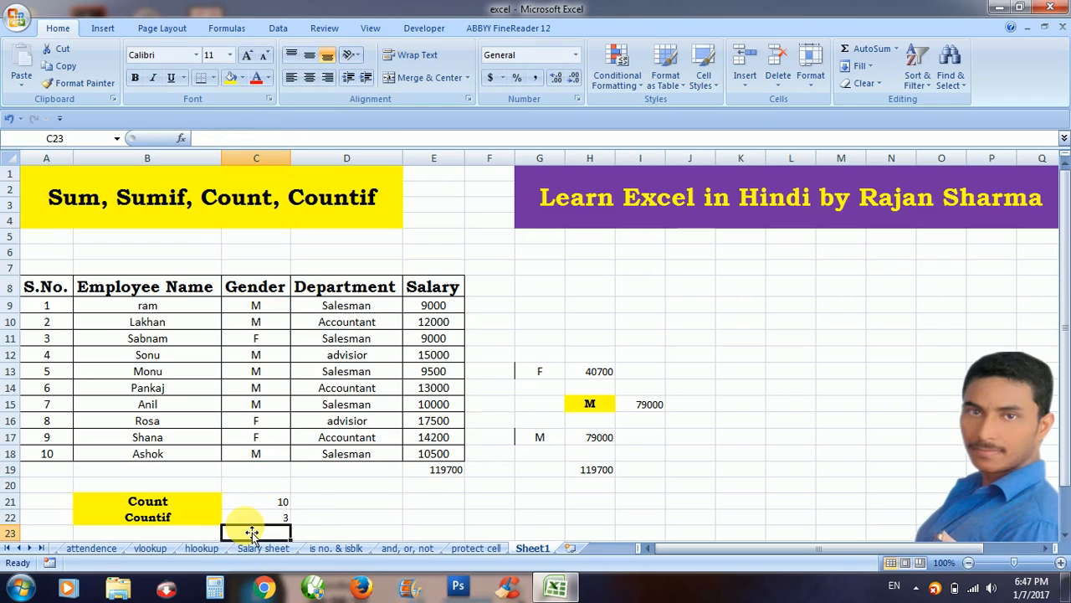
# Review the C22 formula against F entries in the Gender column, then select D22.
pyautogui.click(269, 514)
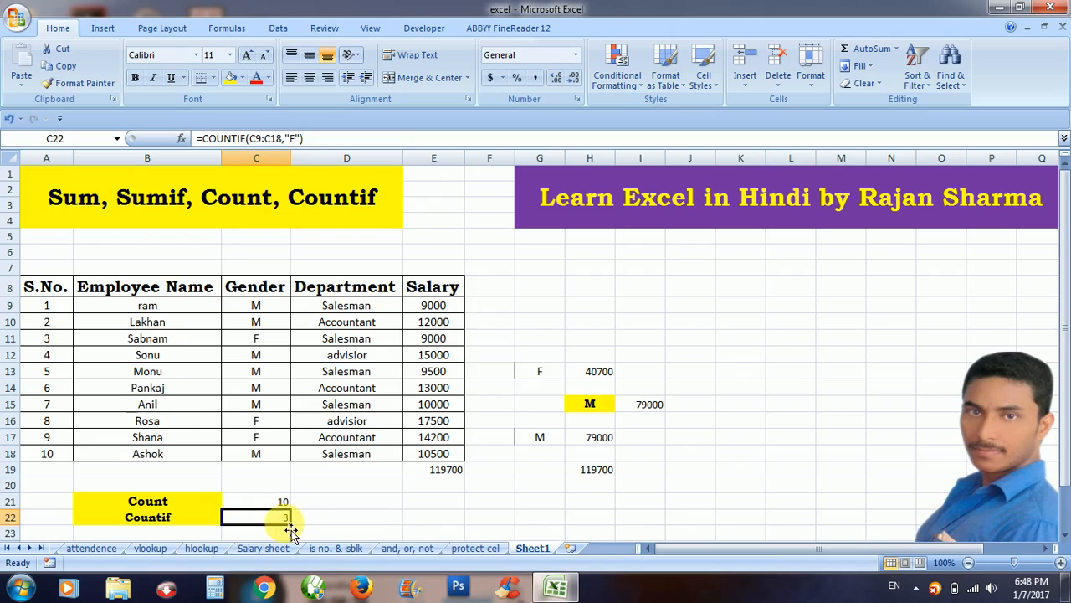
pyautogui.click(259, 436)
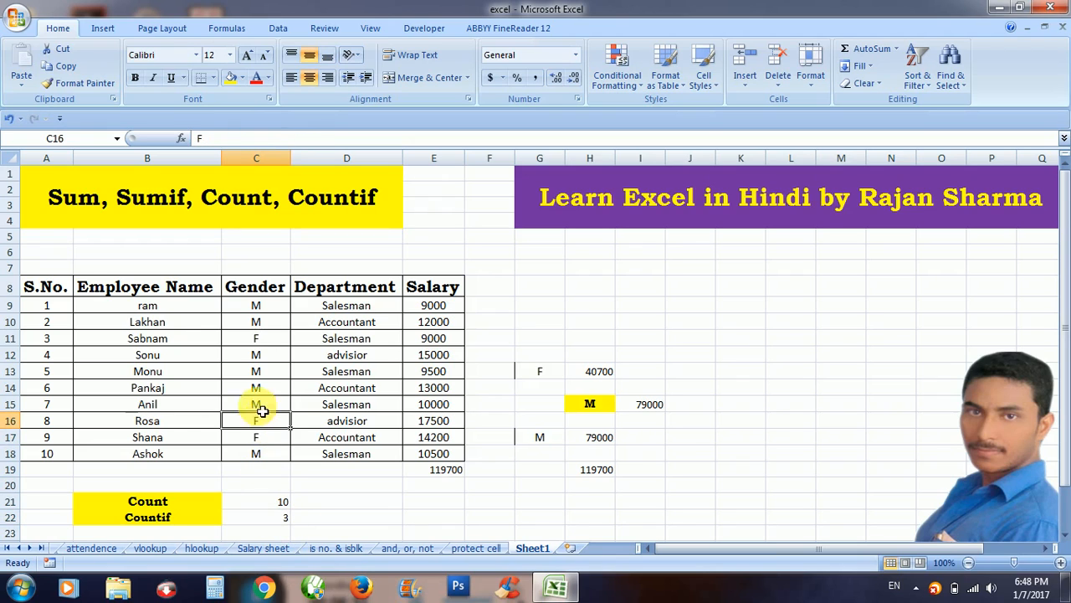
pyautogui.click(259, 340)
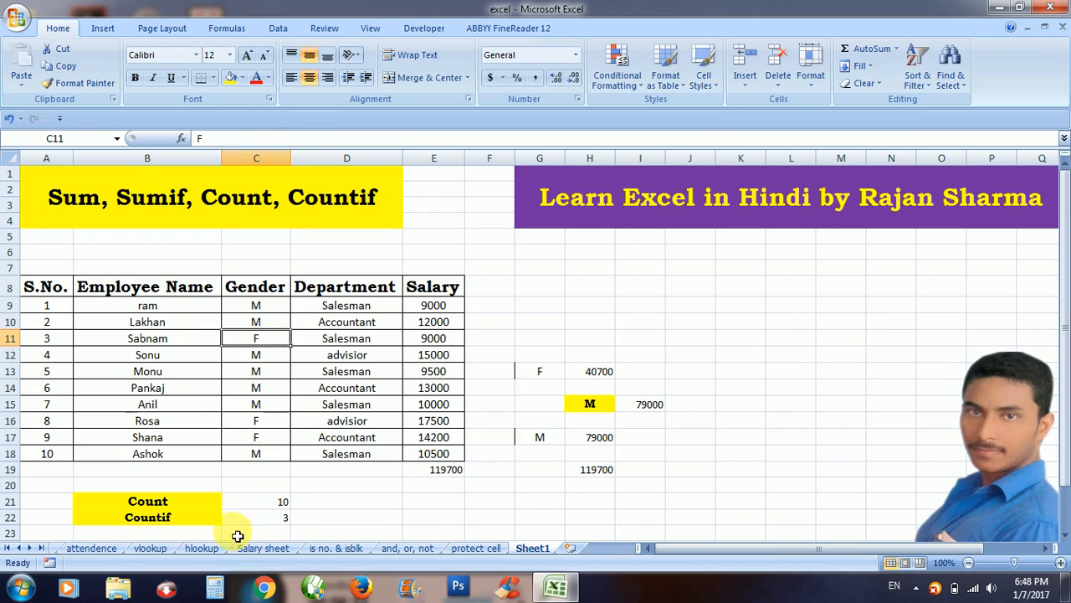
pyautogui.click(347, 517)
# Enter =COUNTIF(C9:C18,"M") in D22 to count male employees (result 7).
pyautogui.write('=')
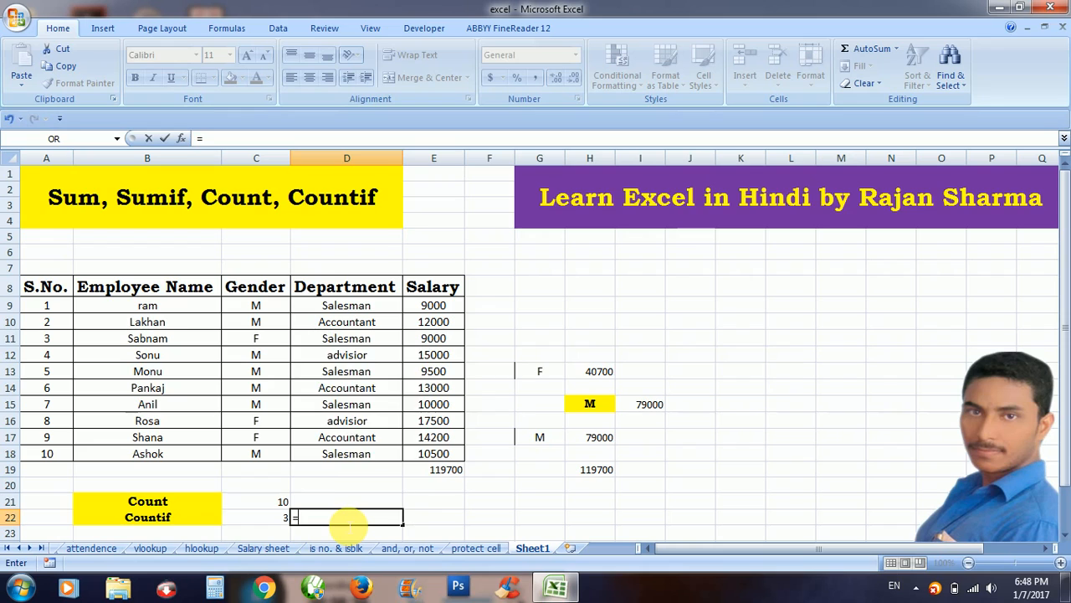
pyautogui.write('Coun')
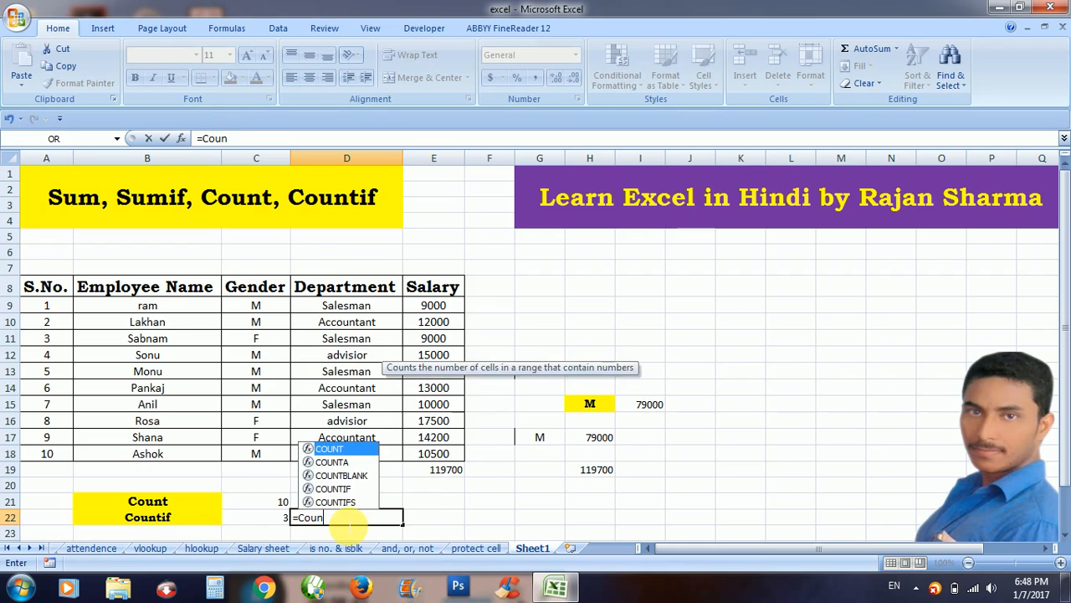
pyautogui.write('tif(')
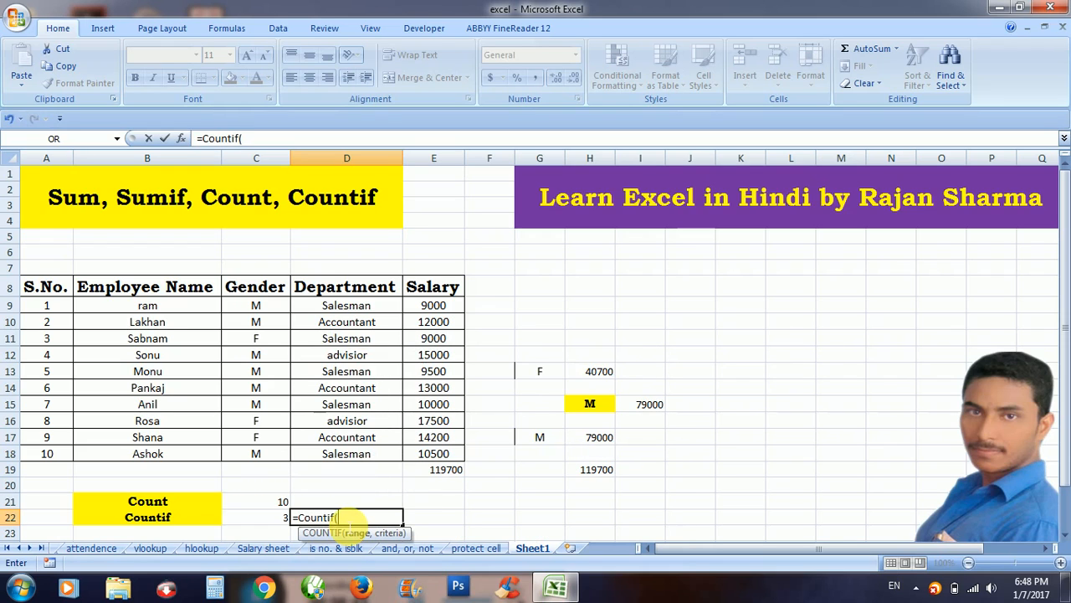
pyautogui.click(271, 310)
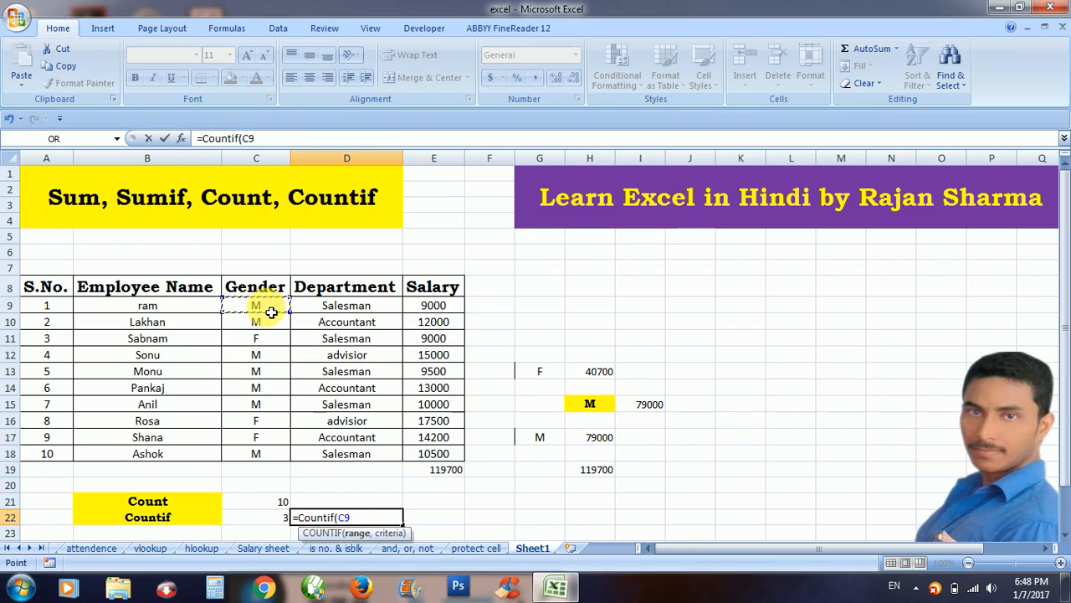
pyautogui.moveTo(270, 311); pyautogui.dragTo(270, 453)
pyautogui.write(',')
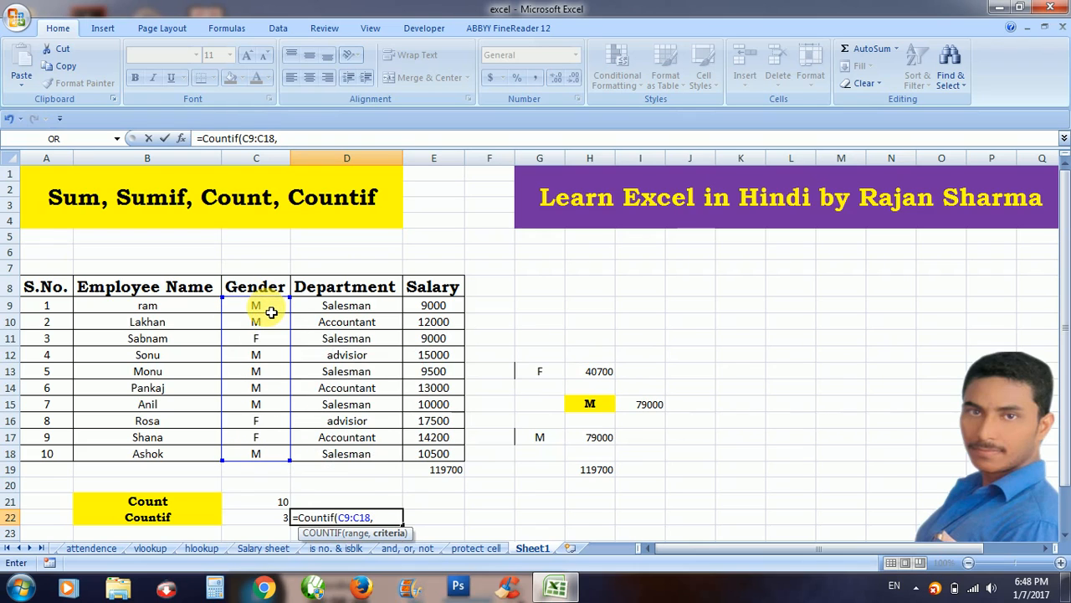
pyautogui.write('"M")')
pyautogui.press('Return')
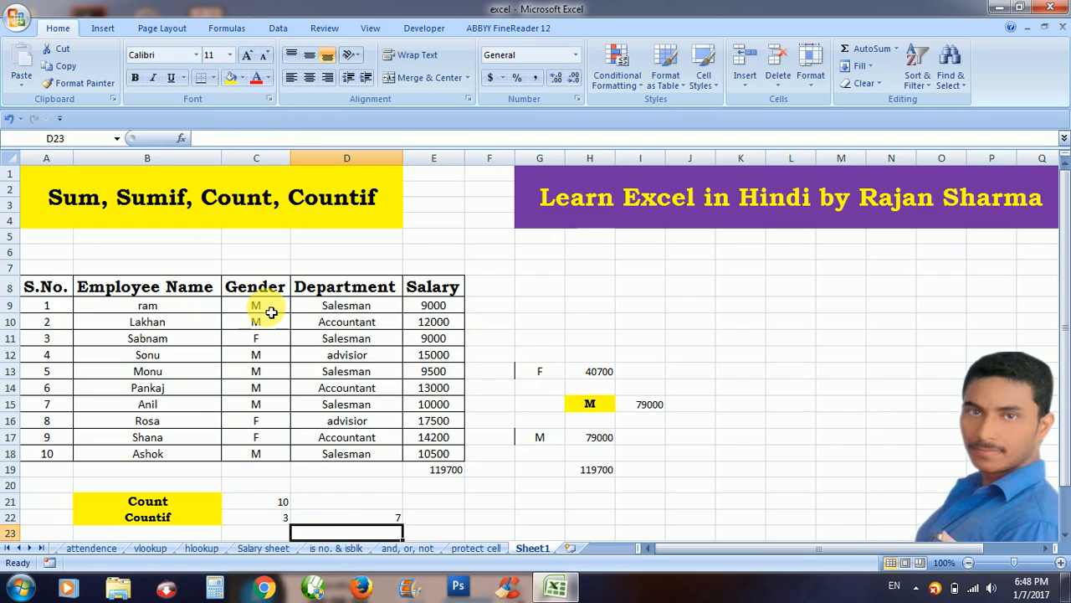
# Compare the male count in D22 with the female count in C22 and COUNT in C21.
pyautogui.click(351, 505)
pyautogui.click(353, 515)
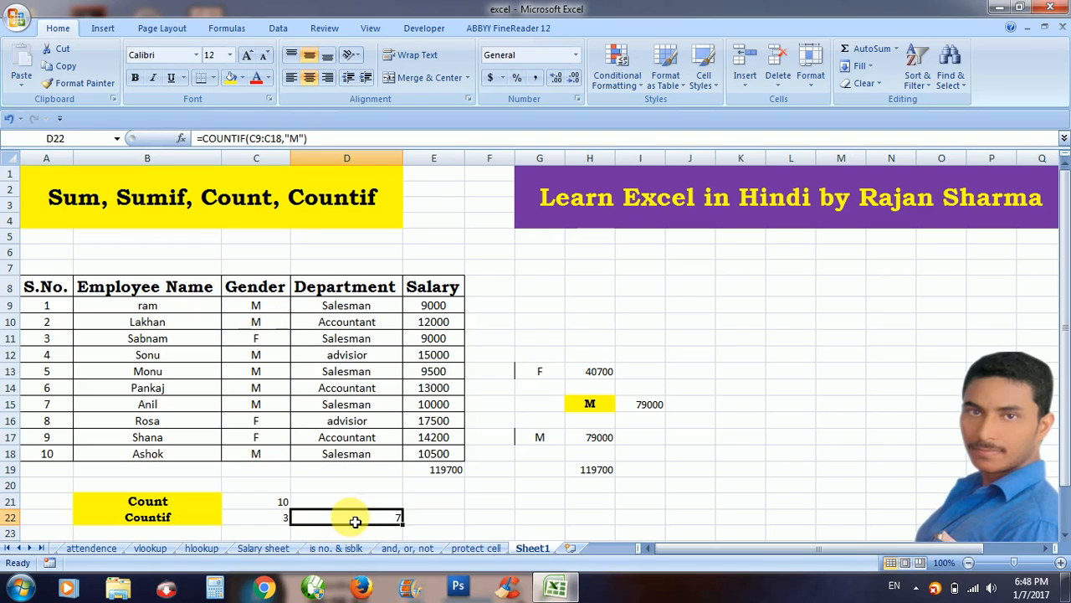
pyautogui.click(281, 519)
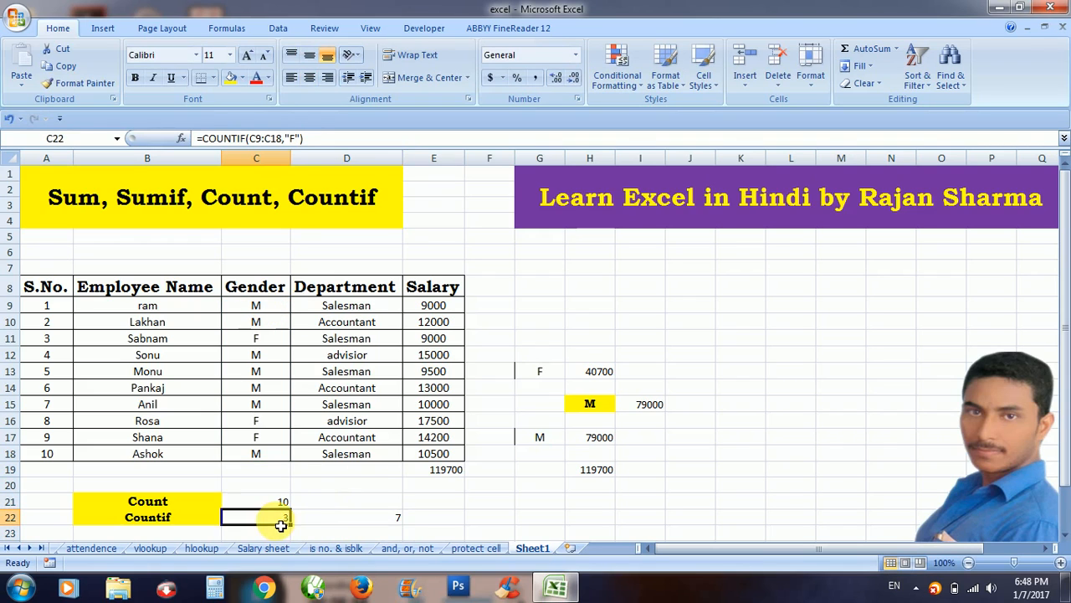
pyautogui.click(338, 524)
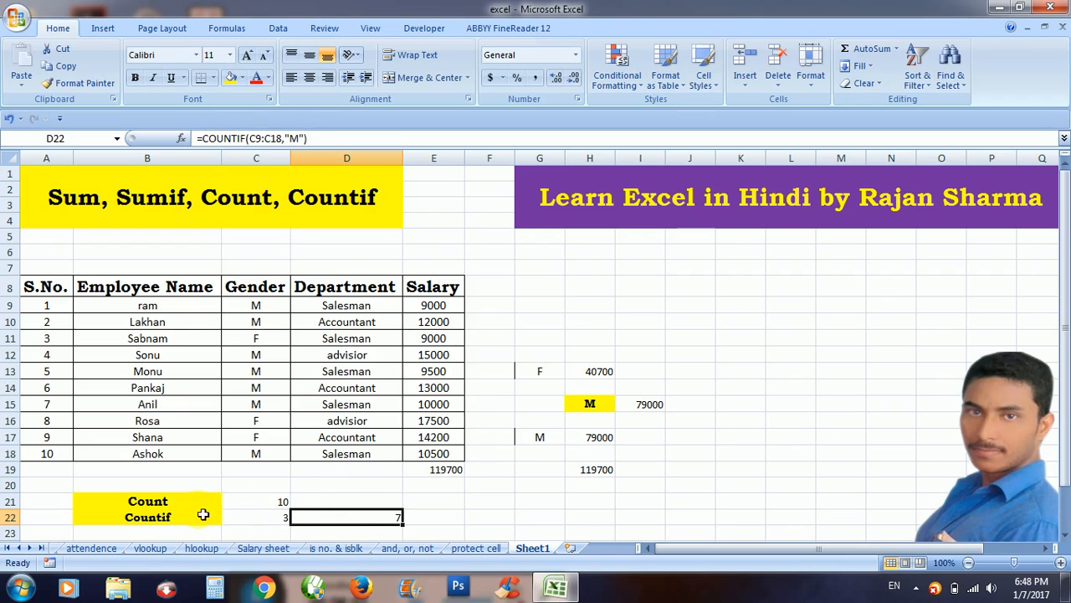
pyautogui.click(266, 500)
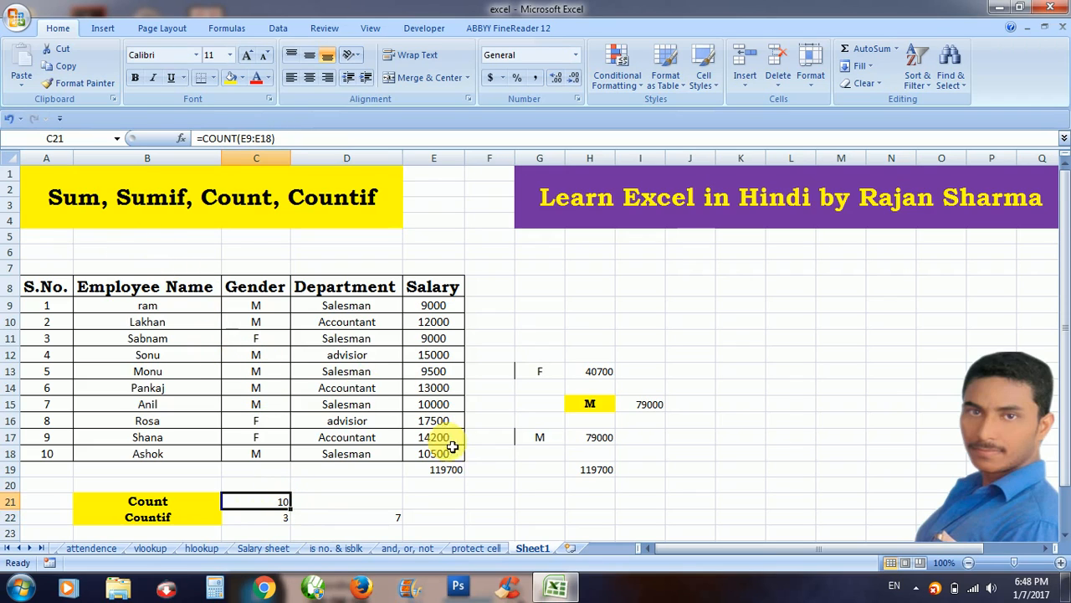
pyautogui.click(462, 486)
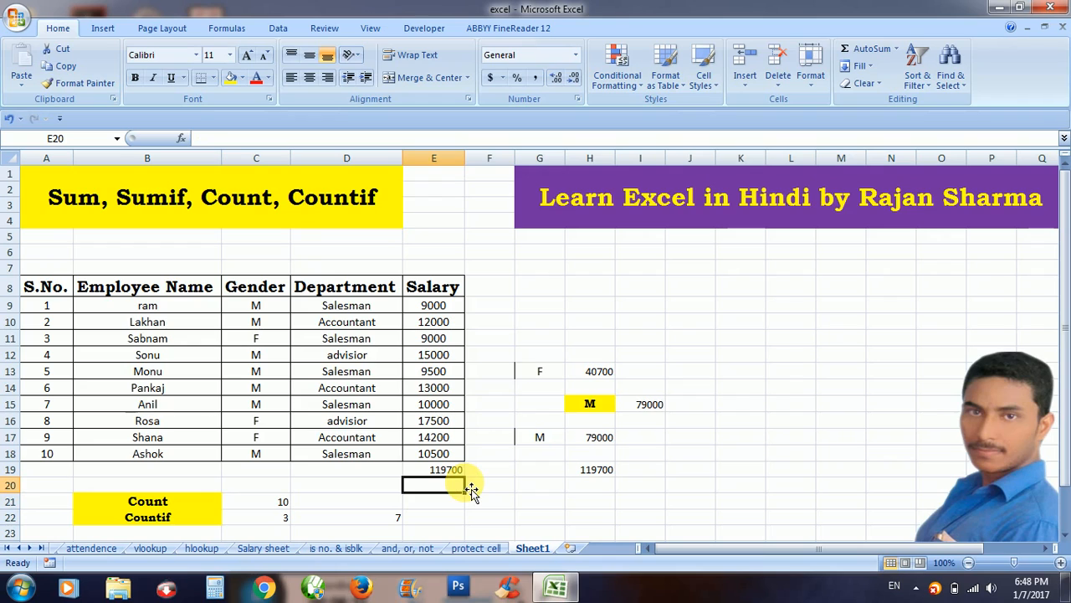